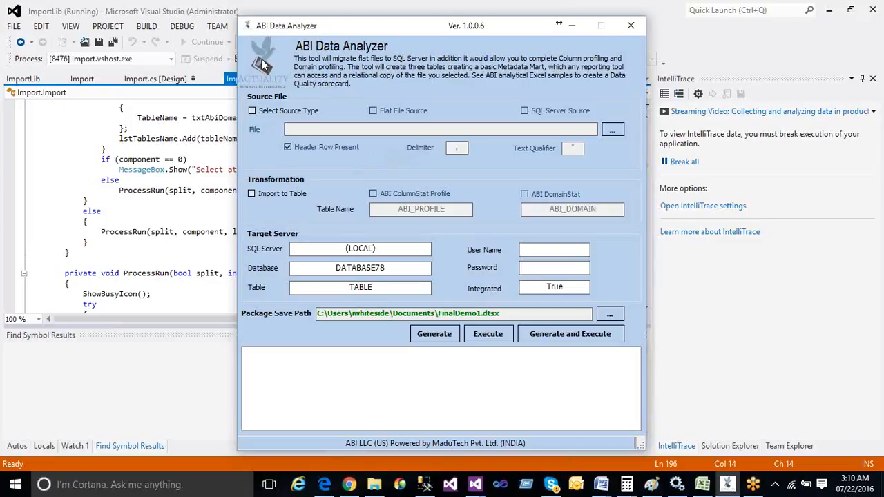
Set the source type to Flat File and choose C:\SSISTest\Sample.csv as the source file
{"action": "left_click", "coordinate": [253, 114]}
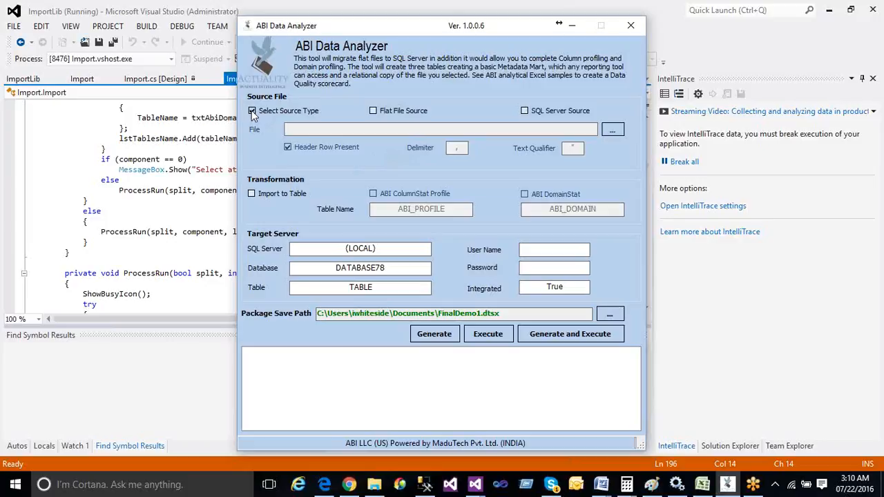
{"action": "left_click", "coordinate": [373, 112]}
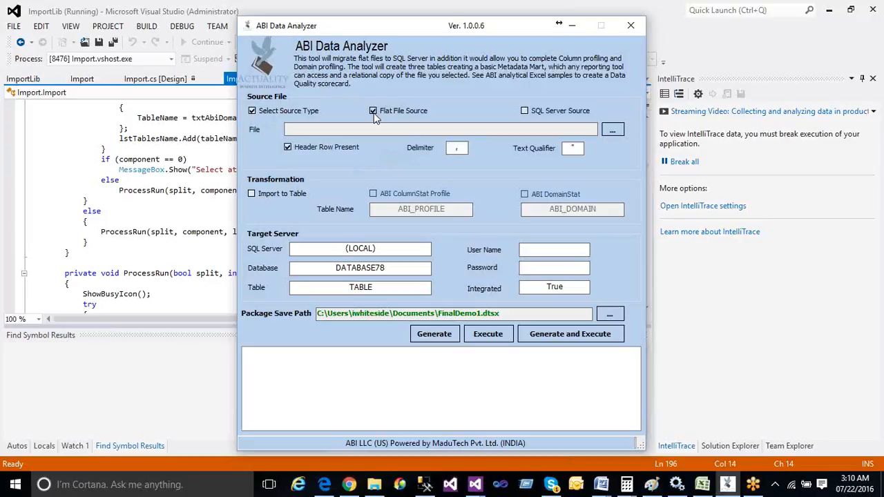
{"action": "left_click", "coordinate": [612, 131]}
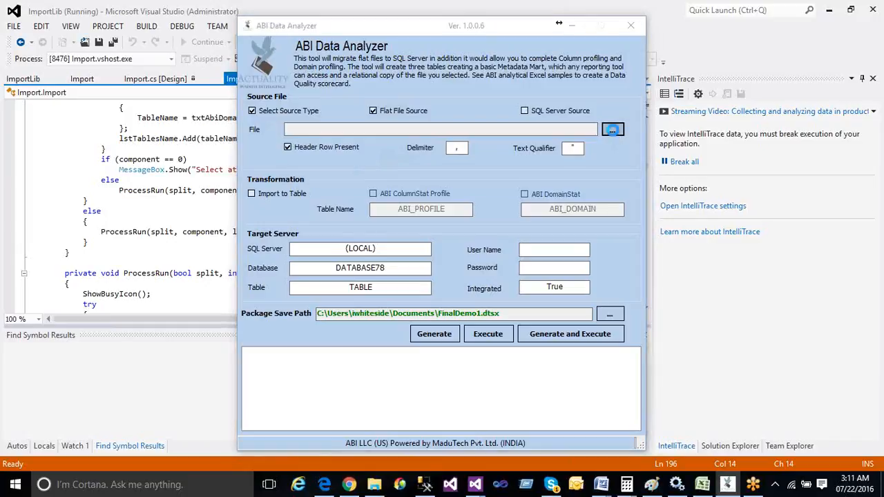
{"action": "scroll", "coordinate": [527, 194], "scroll_direction": "down", "scroll_amount": 11}
{"action": "left_click", "coordinate": [395, 180]}
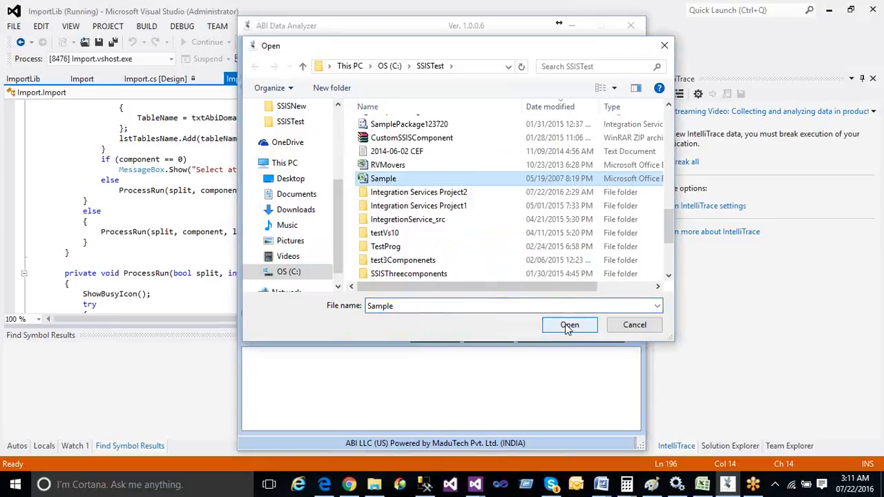
{"action": "left_click", "coordinate": [570, 326]}
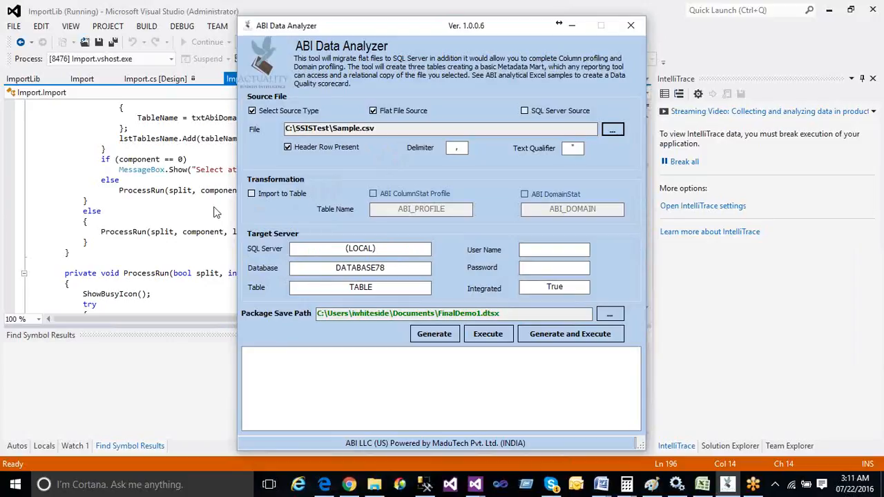
Enable Import to Table, ABI ColumnStat Profile and ABI DomainStat profiling
{"action": "left_click", "coordinate": [252, 195]}
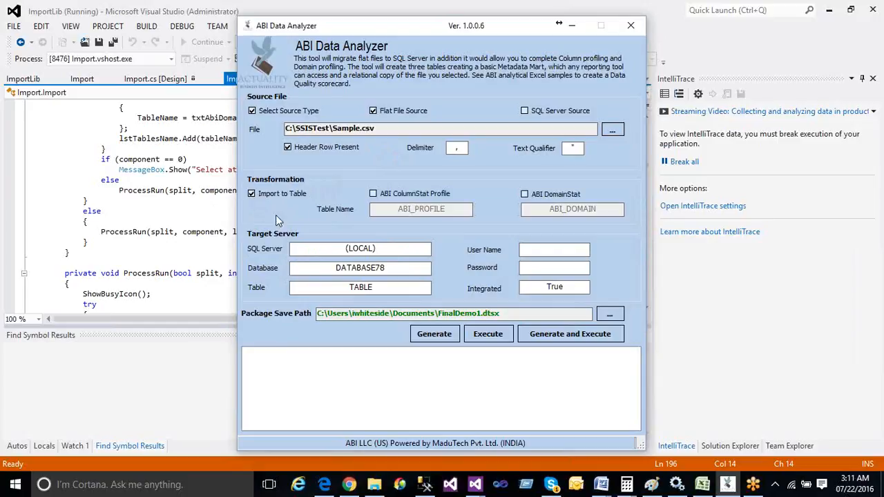
{"action": "left_click", "coordinate": [373, 195]}
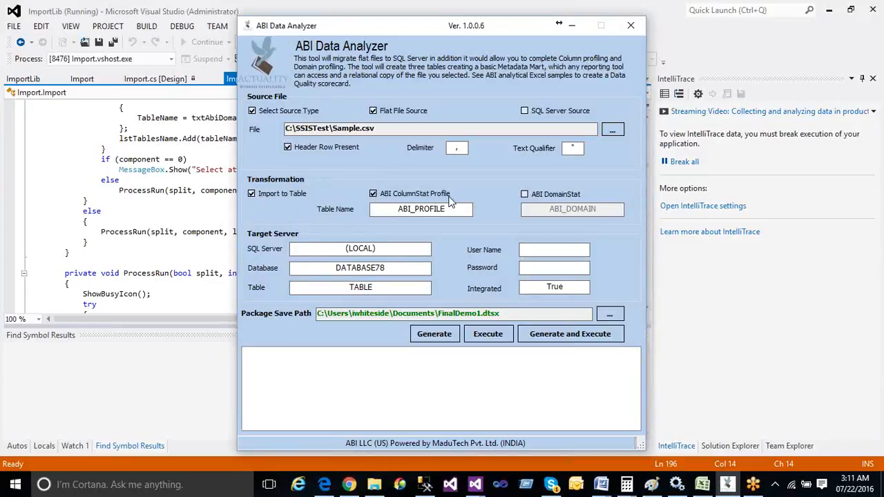
{"action": "left_click", "coordinate": [524, 195]}
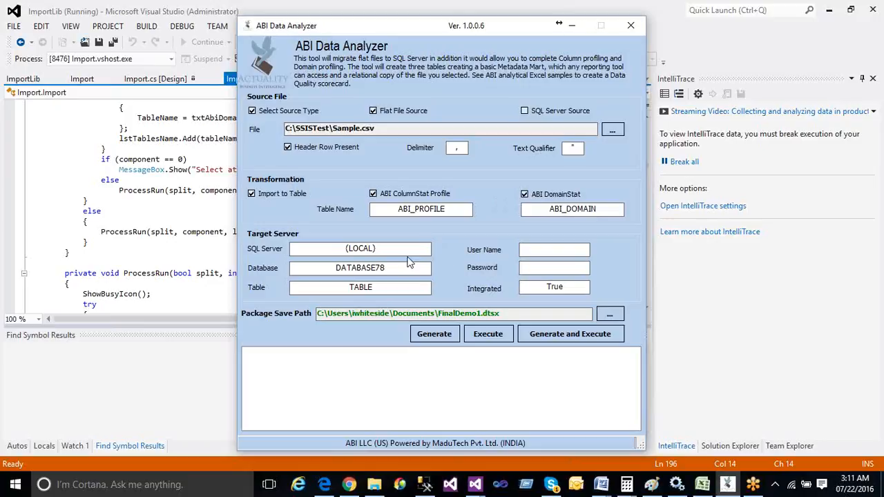
Fill in the SQL login user name and password, and change the database to DATABASE781
{"action": "left_click", "coordinate": [553, 251]}
{"action": "type", "text": "sa"}
{"action": "left_click", "coordinate": [553, 266]}
{"action": "type", "text": "•••••"}
{"action": "type", "text": "1"}
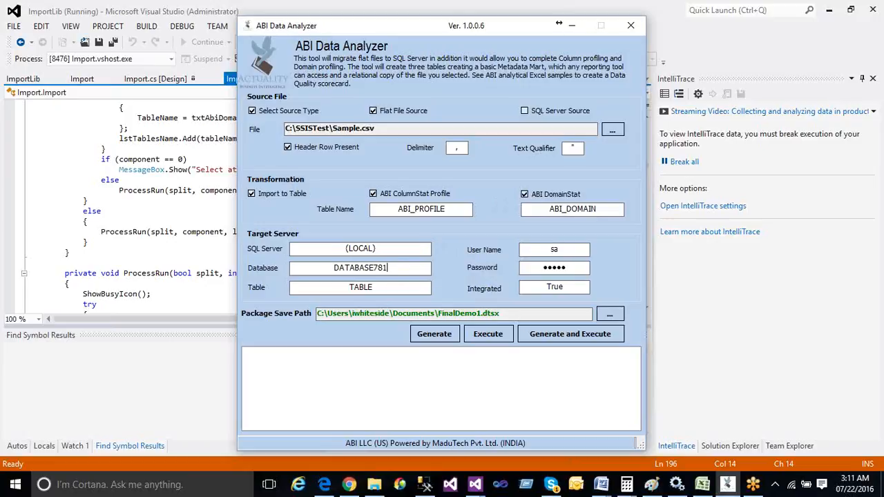
Generate the SSIS package FinalDemo1.dtsx until the log reports it saved successfully
{"action": "left_click", "coordinate": [384, 287]}
{"action": "left_click", "coordinate": [435, 336]}
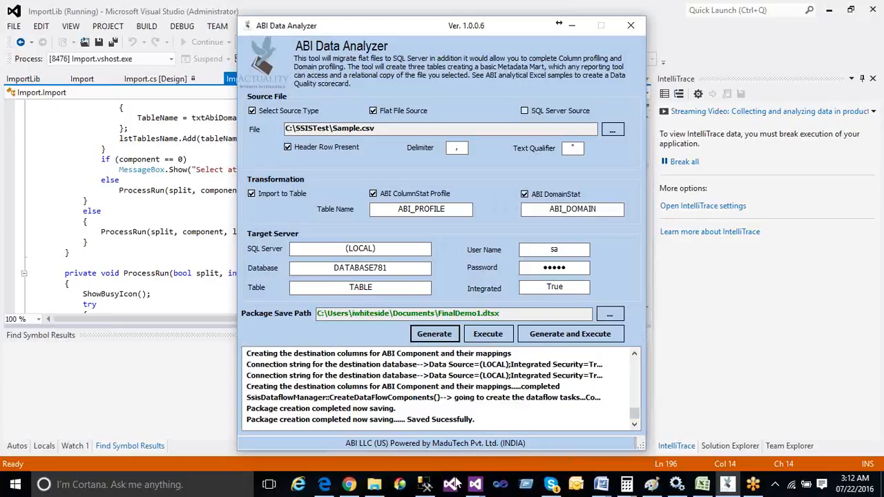
{"action": "left_click", "coordinate": [425, 485]}
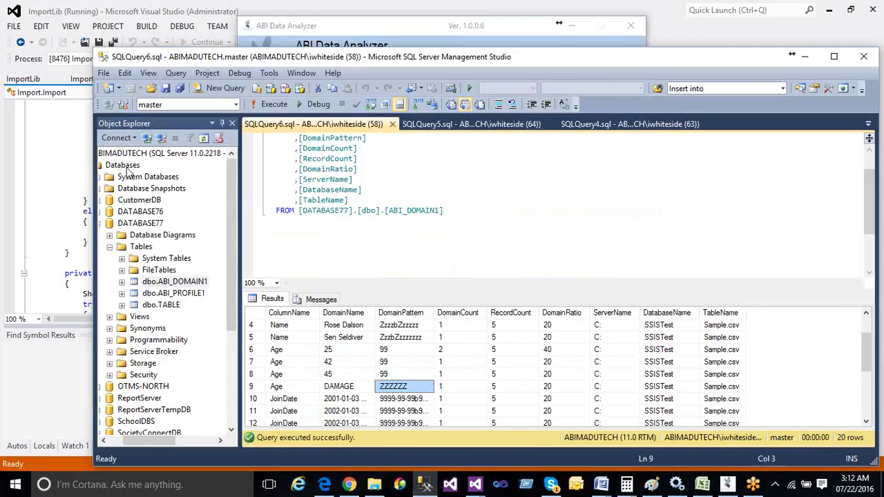
Refresh the database list with F5 and expand DATABASE781's Tables folder, showing only System Tables and FileTables
{"action": "left_click", "coordinate": [125, 166]}
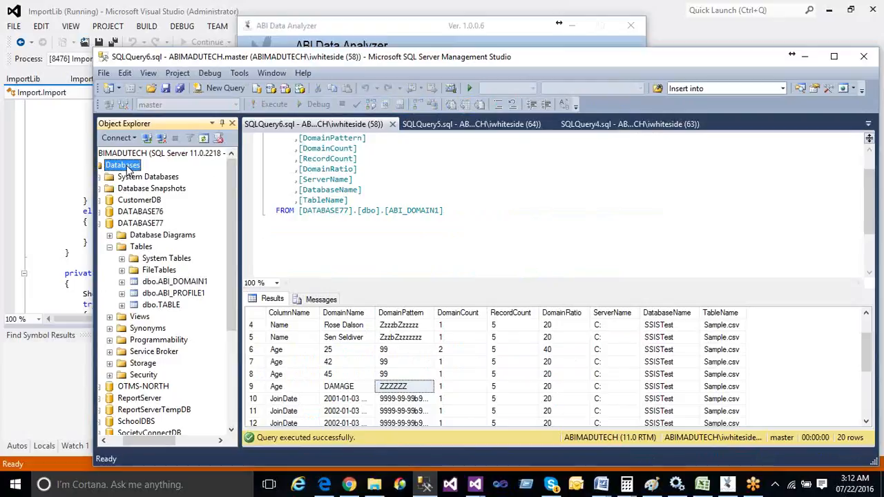
{"action": "key", "text": "F5"}
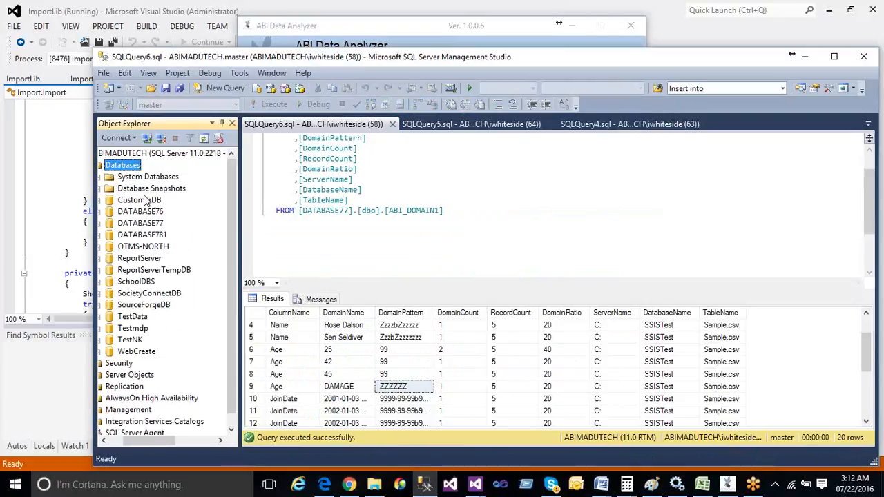
{"action": "left_click", "coordinate": [102, 235]}
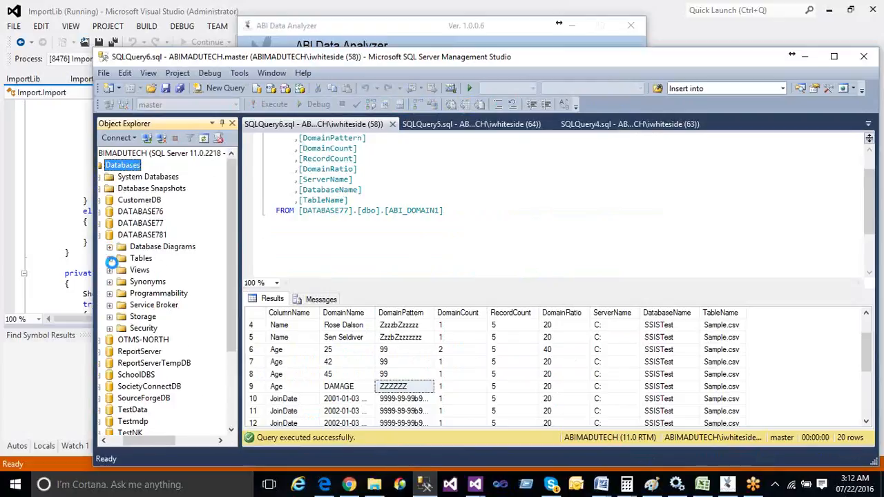
{"action": "left_click", "coordinate": [109, 258]}
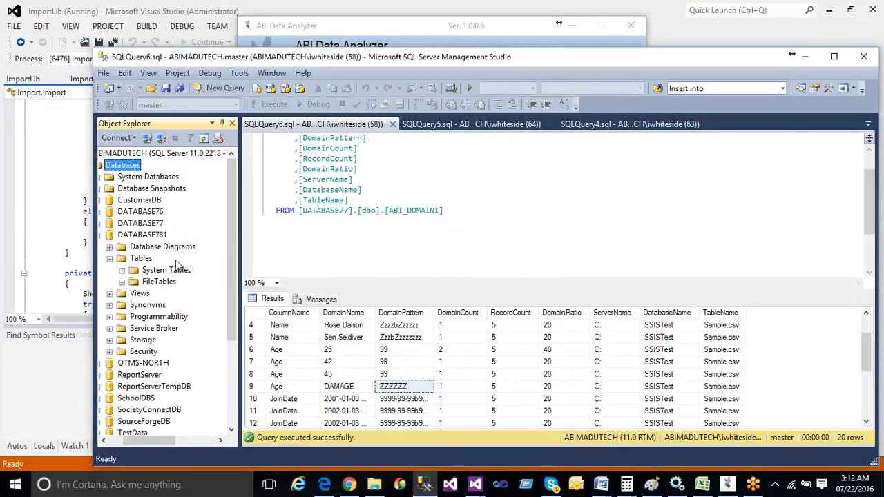
Execute the generated package from ABI Data Analyzer until the log shows it completed
{"action": "left_click", "coordinate": [806, 58]}
{"action": "left_click", "coordinate": [490, 335]}
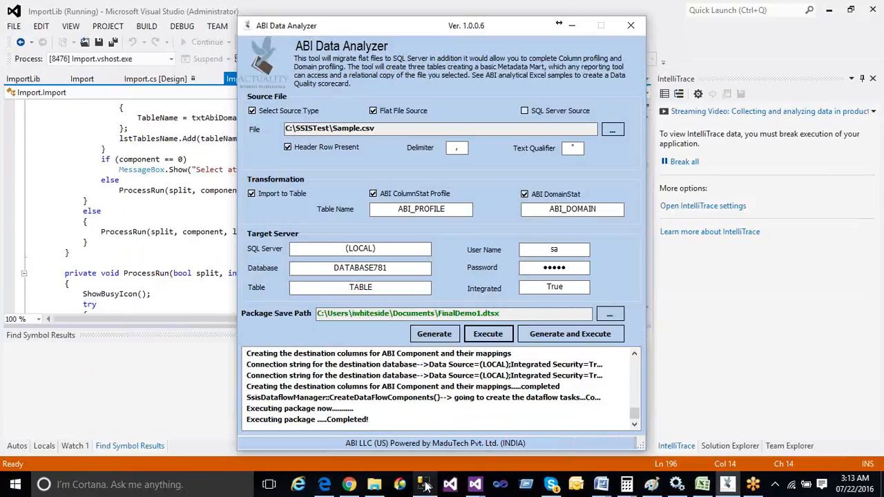
{"action": "mouse_move", "coordinate": [426, 486]}
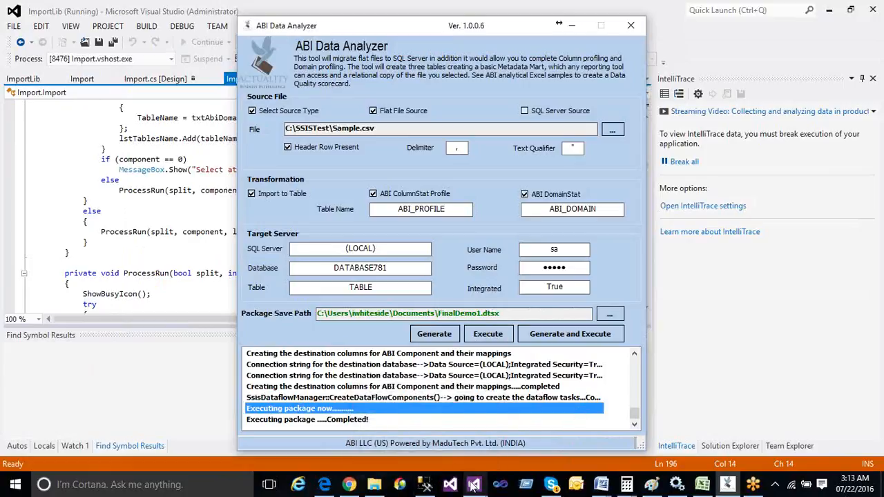
{"action": "mouse_move", "coordinate": [486, 470]}
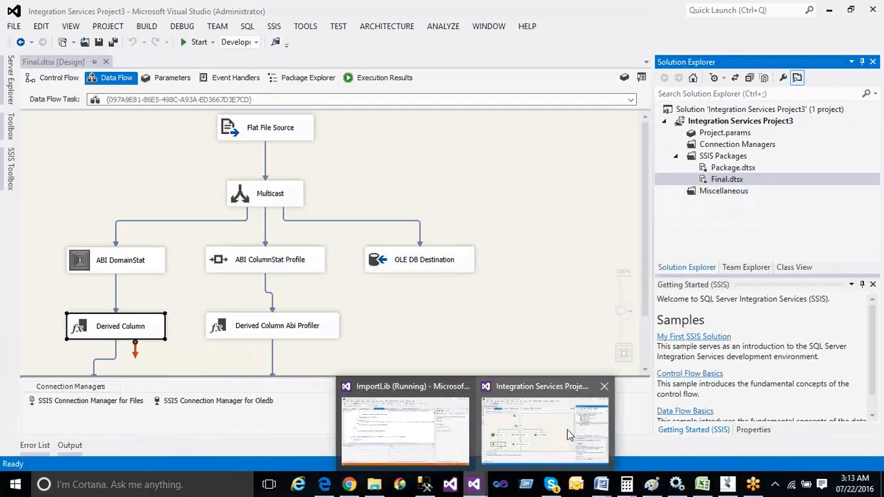
{"action": "left_click", "coordinate": [567, 430]}
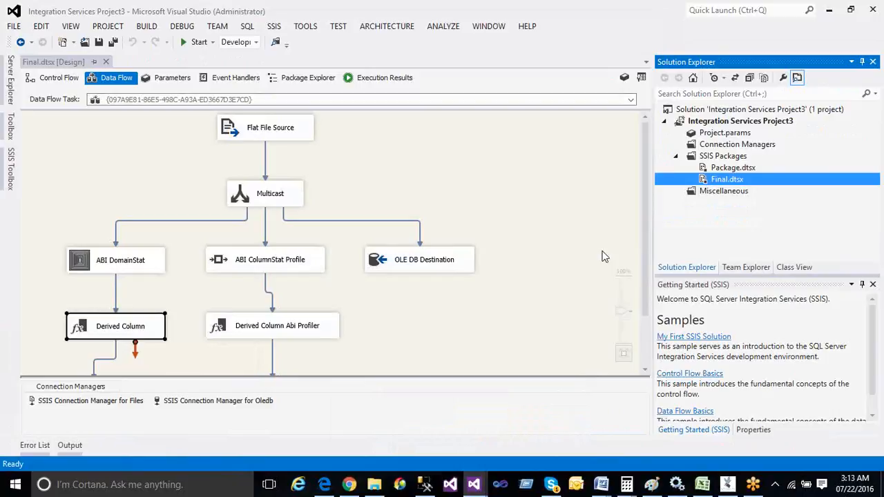
Review the Final.dtsx data flow, then view its control flow with two connected tasks
{"action": "scroll", "coordinate": [605, 257], "scroll_direction": "down", "scroll_amount": 2}
{"action": "scroll", "coordinate": [602, 257], "scroll_direction": "up", "scroll_amount": 2}
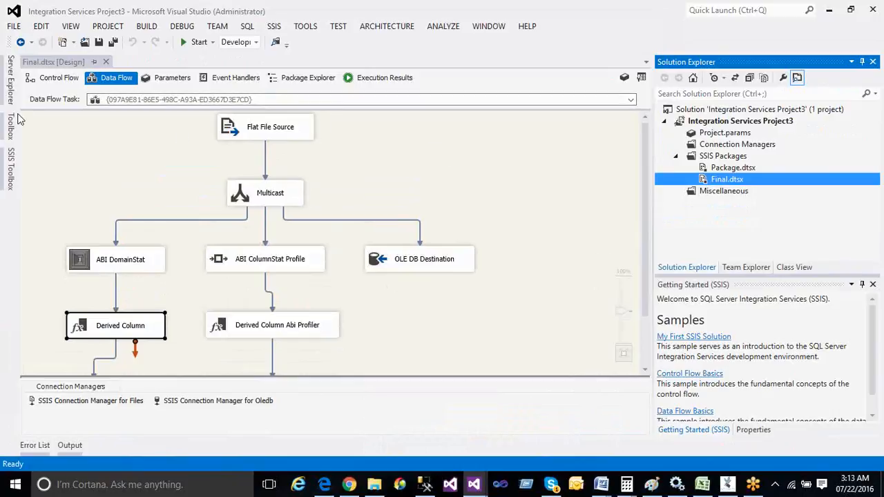
{"action": "left_click", "coordinate": [31, 78]}
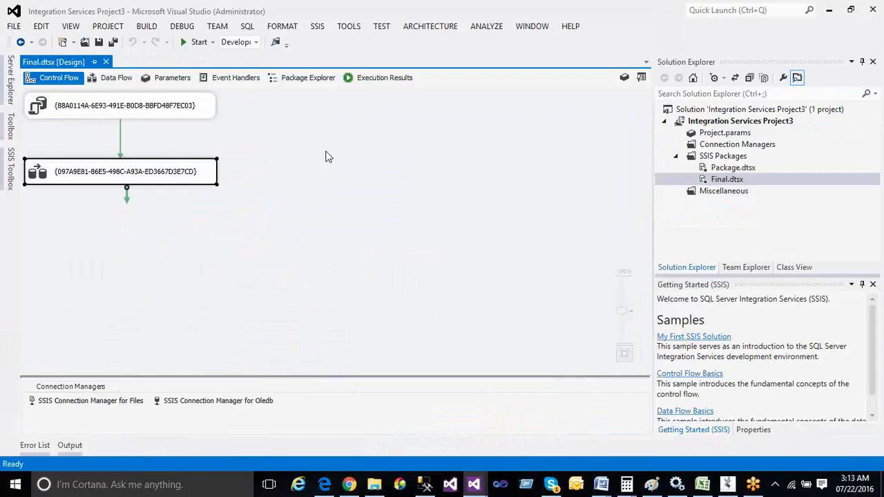
{"action": "left_click", "coordinate": [93, 118]}
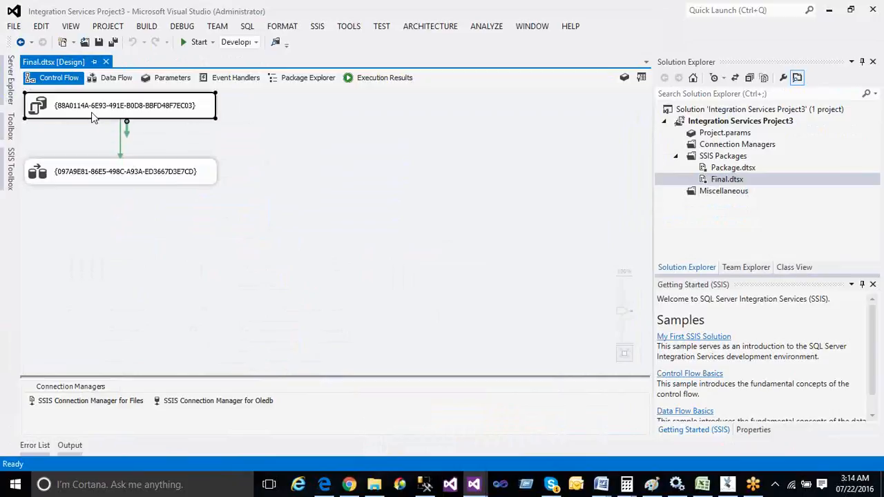
{"action": "double_click", "coordinate": [93, 118]}
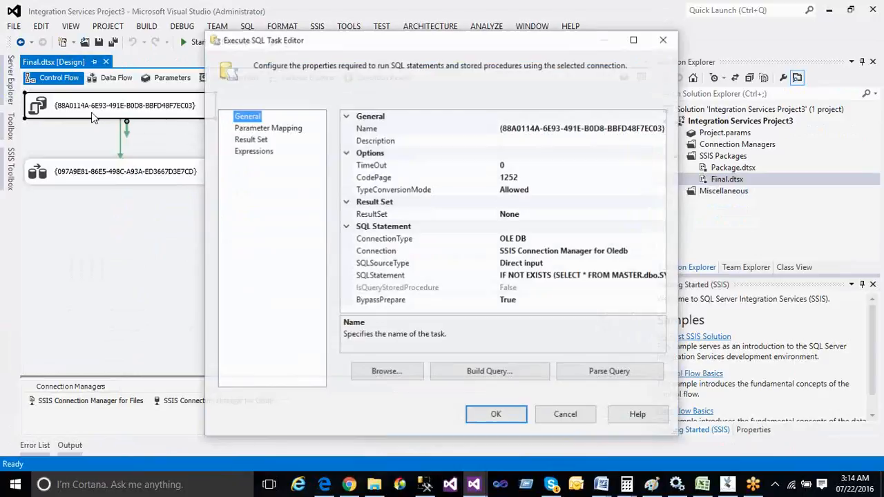
{"action": "left_click", "coordinate": [660, 278]}
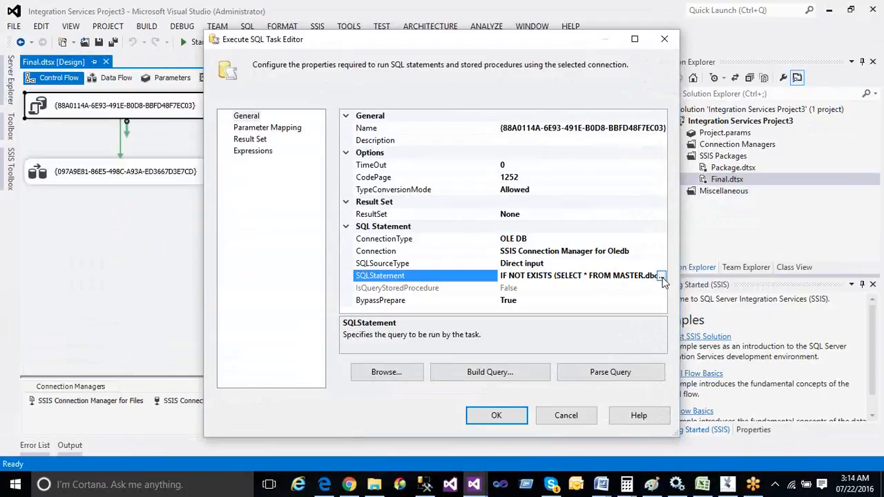
{"action": "left_click", "coordinate": [660, 277]}
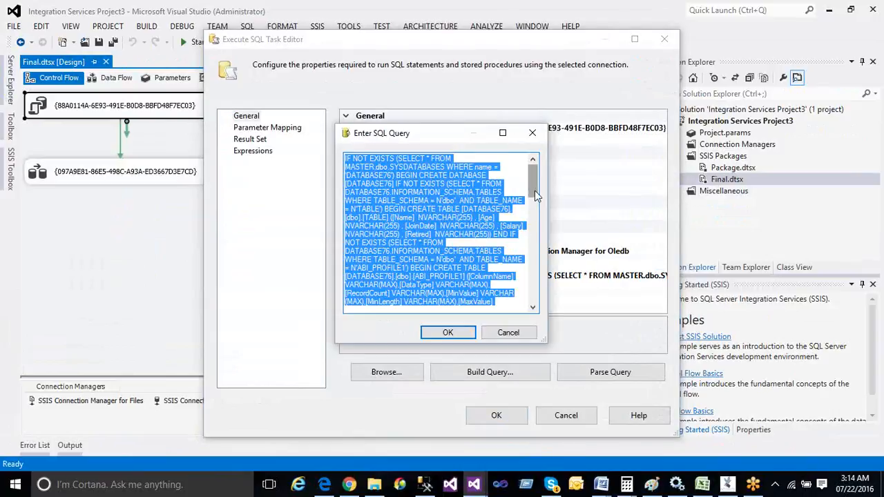
{"action": "left_click", "coordinate": [520, 195]}
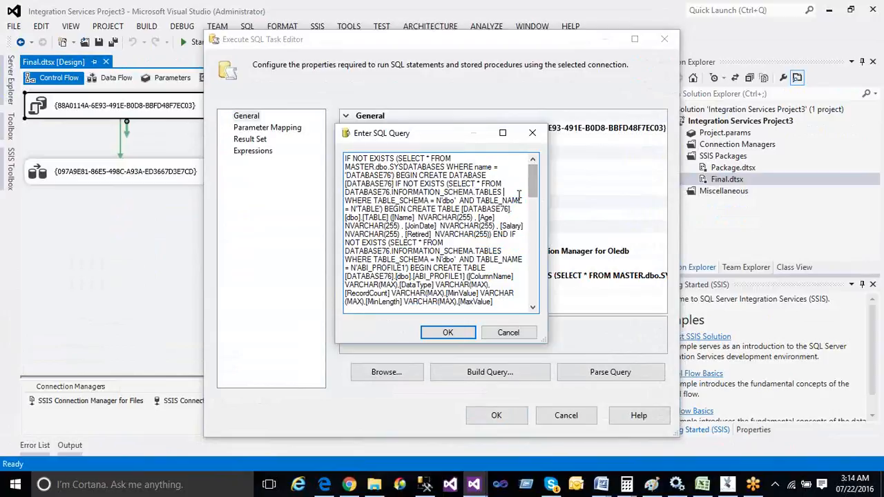
{"action": "left_click_drag", "start_coordinate": [534, 188], "coordinate": [534, 297]}
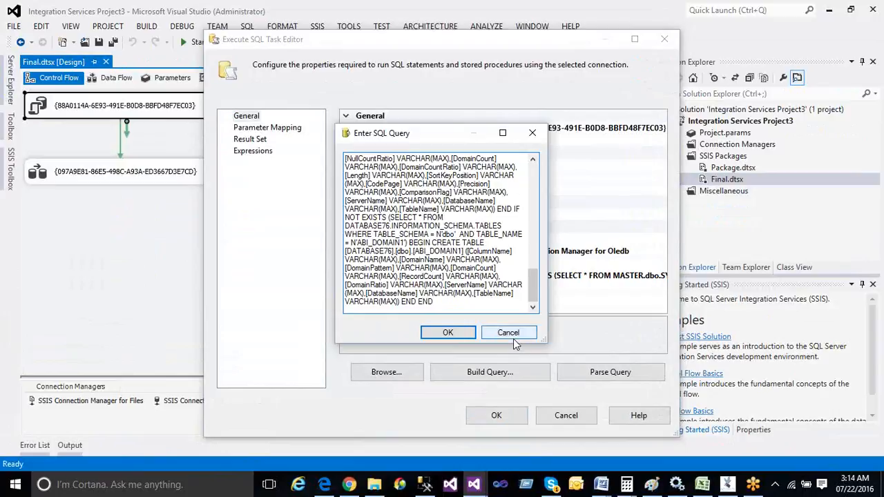
{"action": "left_click", "coordinate": [514, 335]}
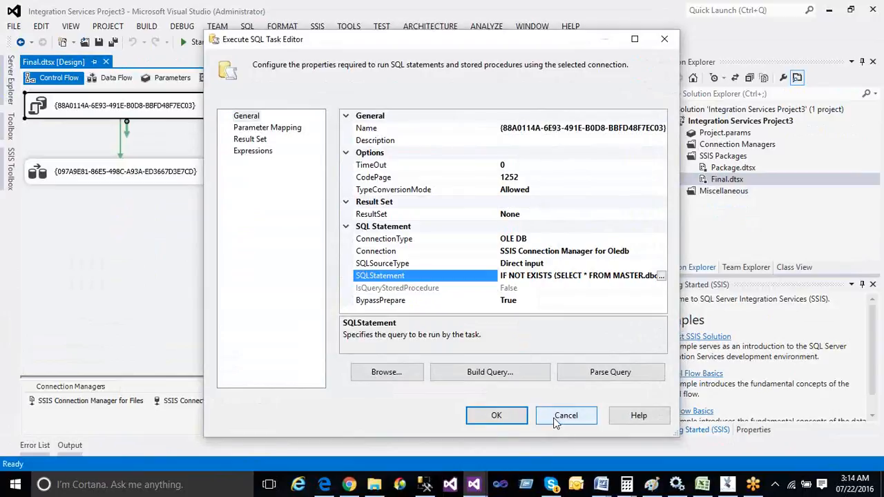
{"action": "left_click", "coordinate": [556, 421]}
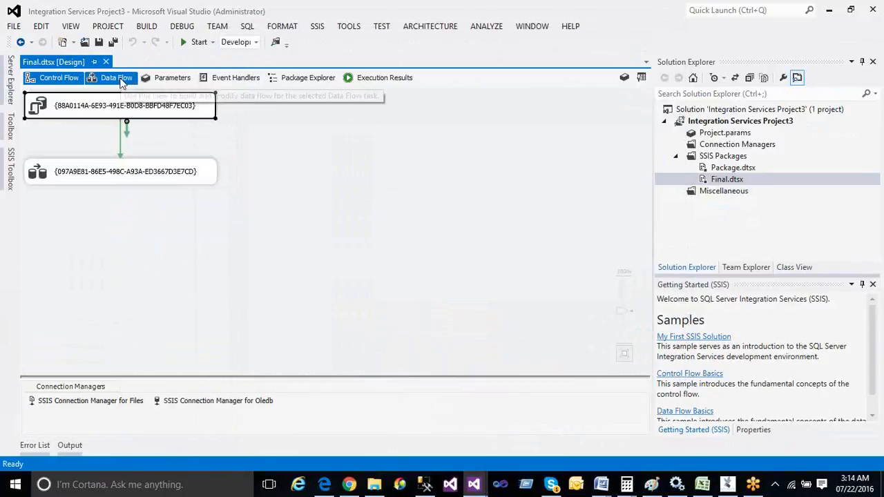
{"action": "left_click", "coordinate": [79, 177]}
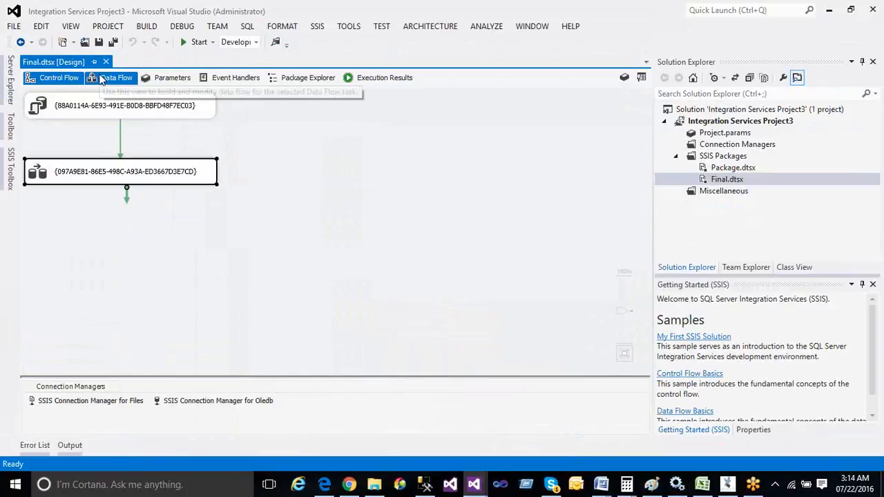
{"action": "double_click", "coordinate": [99, 170]}
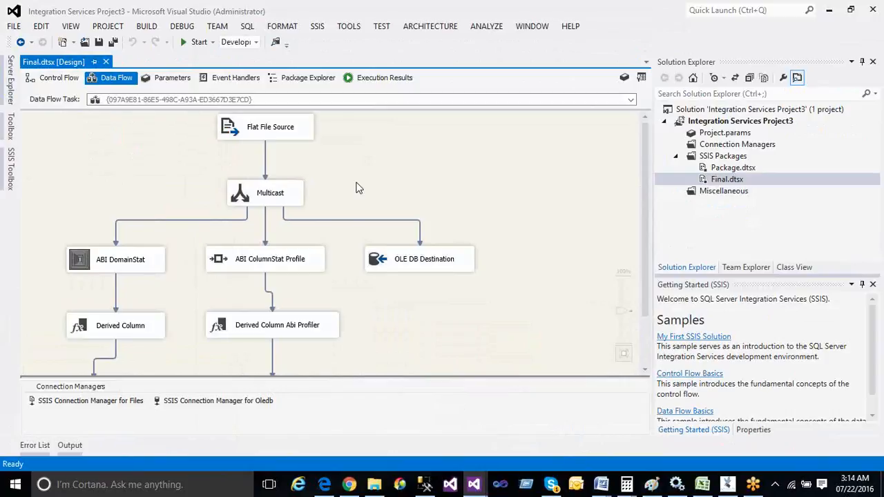
{"action": "left_click", "coordinate": [289, 138]}
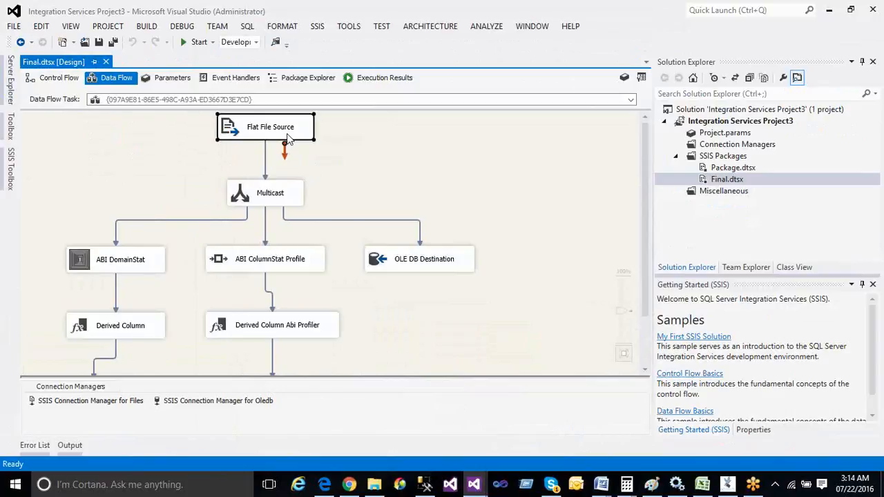
{"action": "double_click", "coordinate": [289, 138]}
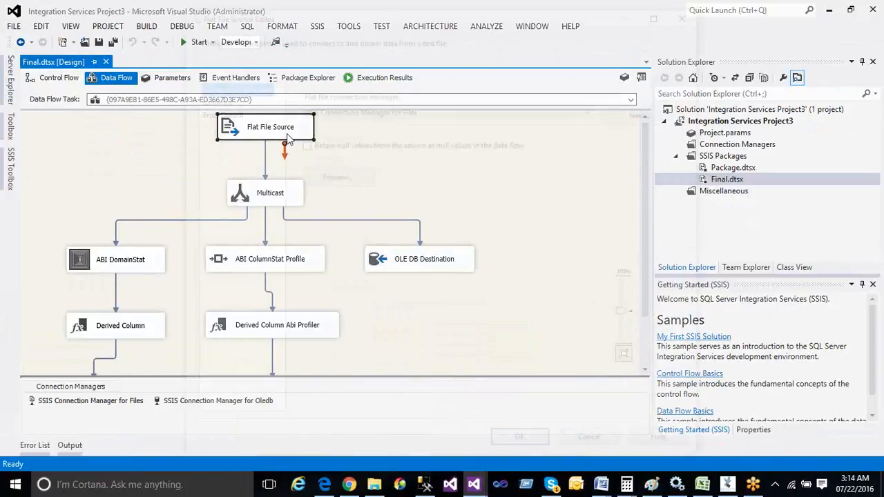
{"action": "left_click", "coordinate": [214, 99]}
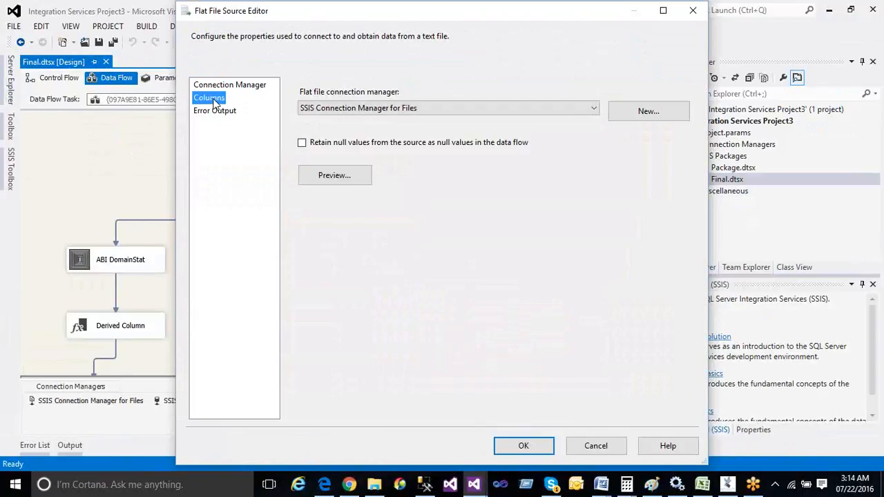
{"action": "mouse_move", "coordinate": [521, 156]}
{"action": "left_mouse_down"}
{"action": "mouse_move", "coordinate": [523, 175]}
{"action": "mouse_move", "coordinate": [523, 144]}
{"action": "mouse_move", "coordinate": [525, 154]}
{"action": "left_mouse_up"}
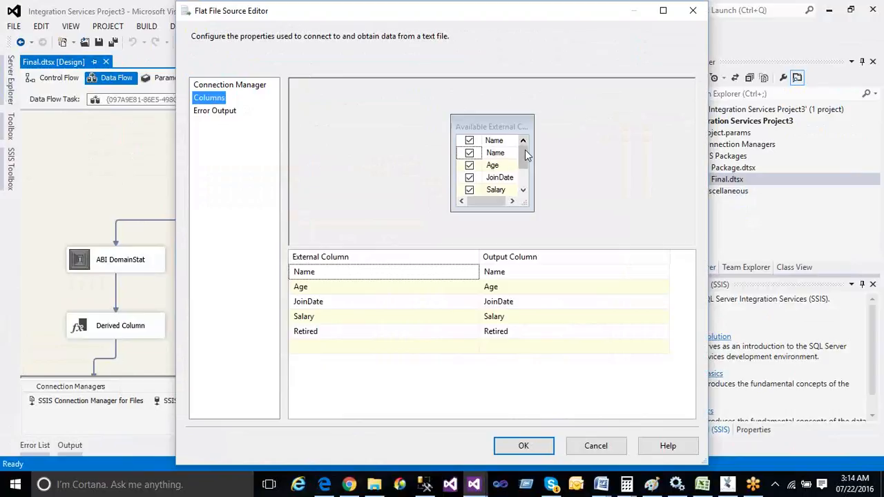
{"action": "left_click", "coordinate": [330, 307]}
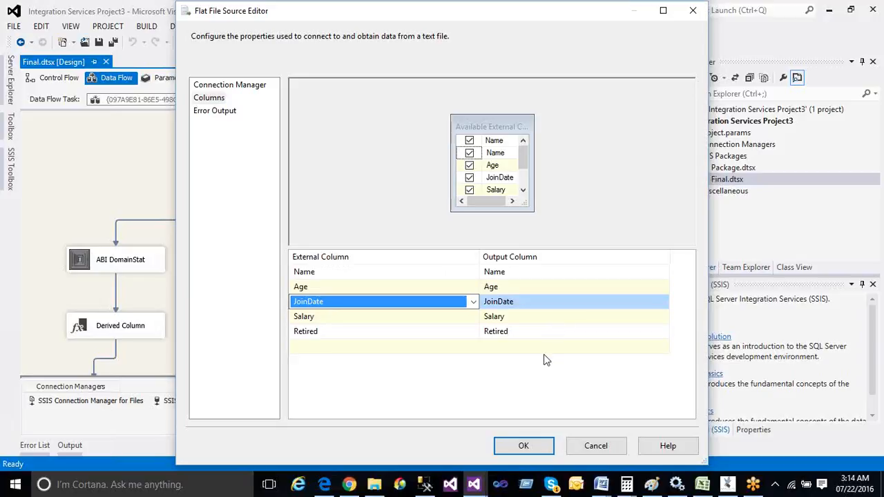
{"action": "left_click", "coordinate": [597, 446]}
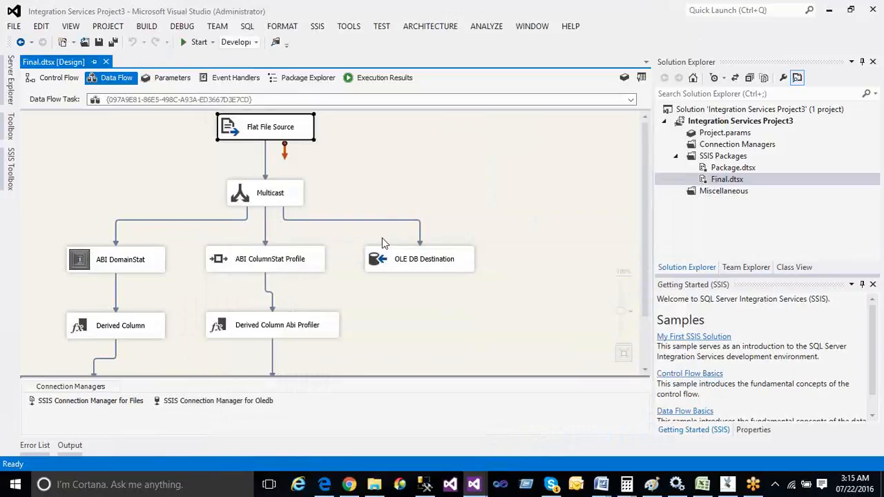
{"action": "left_click", "coordinate": [151, 269]}
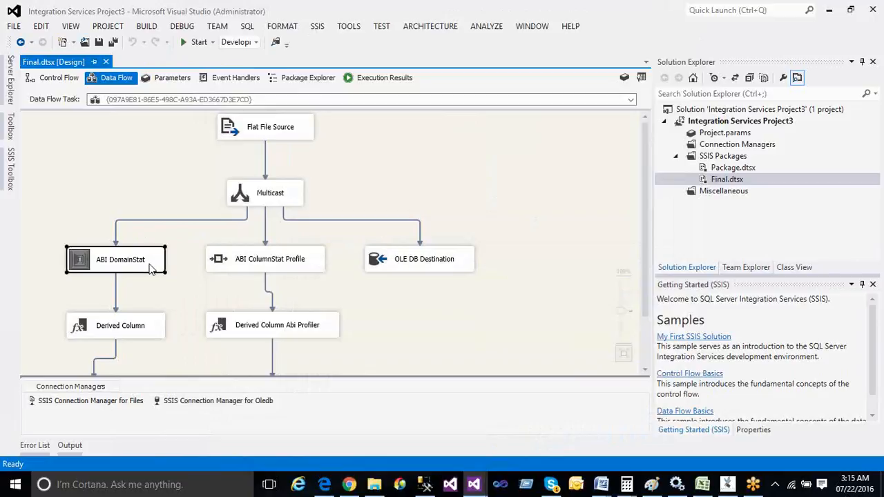
{"action": "left_click", "coordinate": [254, 270]}
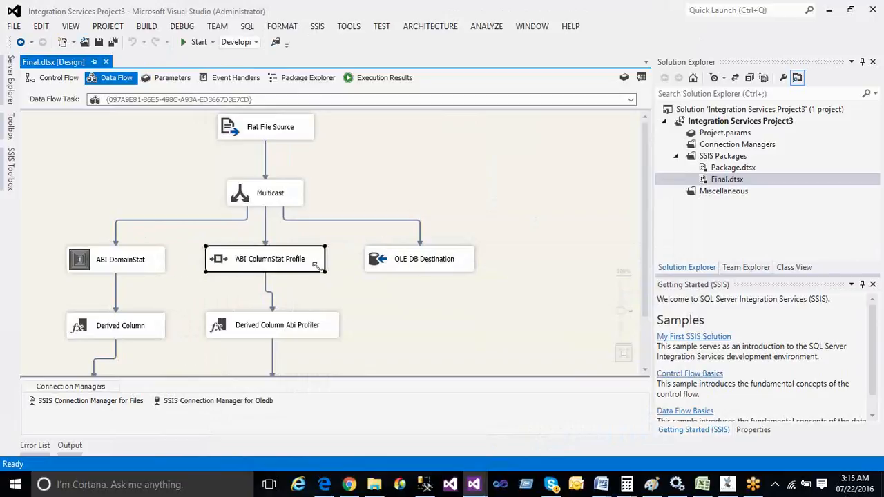
{"action": "left_click", "coordinate": [406, 271]}
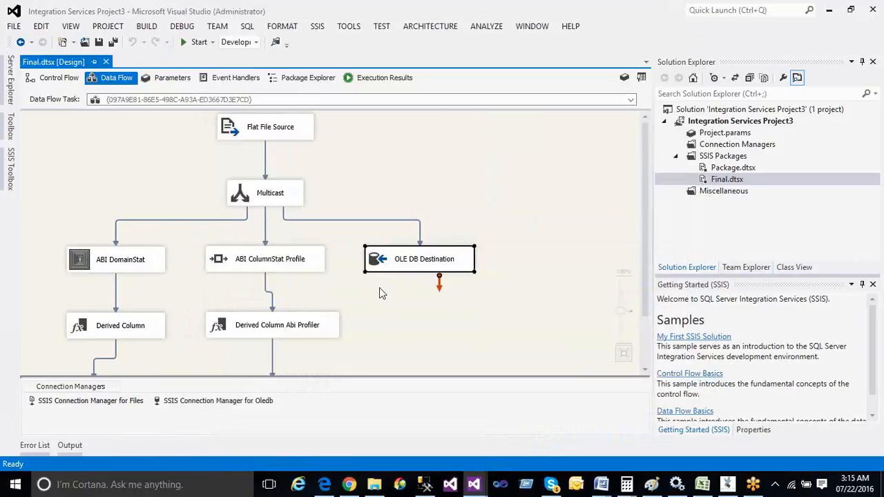
{"action": "left_click", "coordinate": [92, 263]}
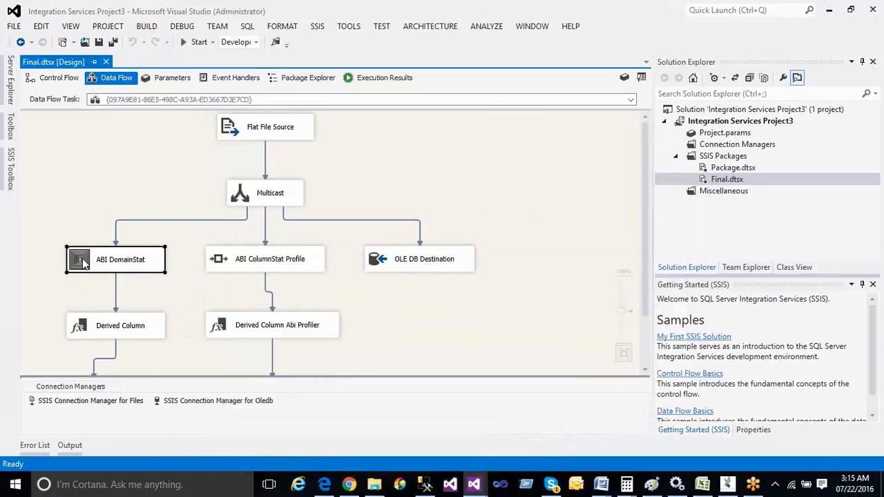
{"action": "double_click", "coordinate": [82, 263]}
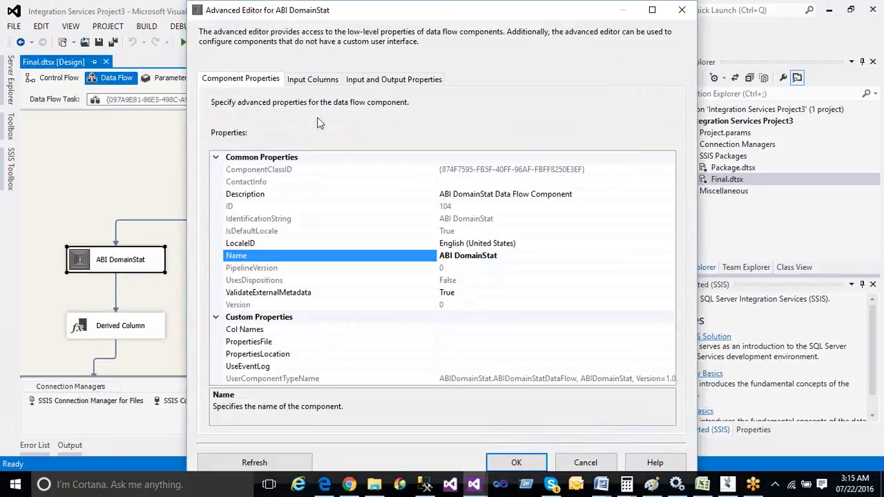
{"action": "left_click", "coordinate": [312, 80]}
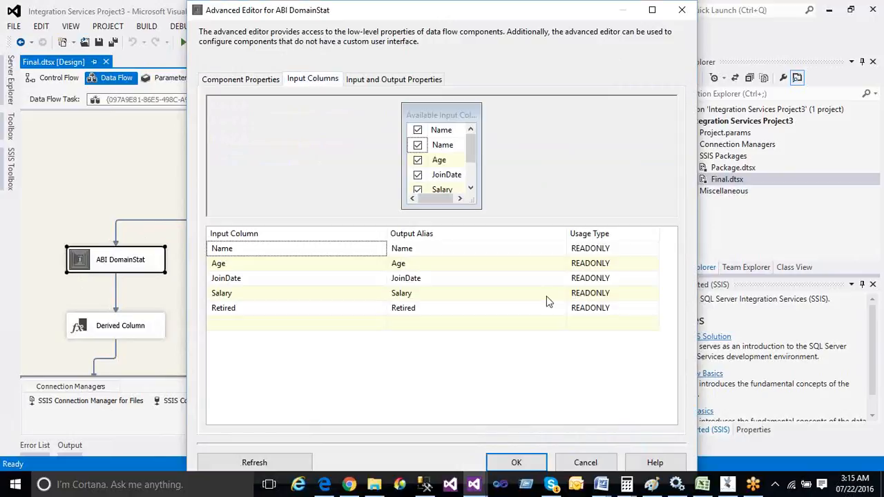
{"action": "left_click_drag", "start_coordinate": [474, 155], "coordinate": [484, 185]}
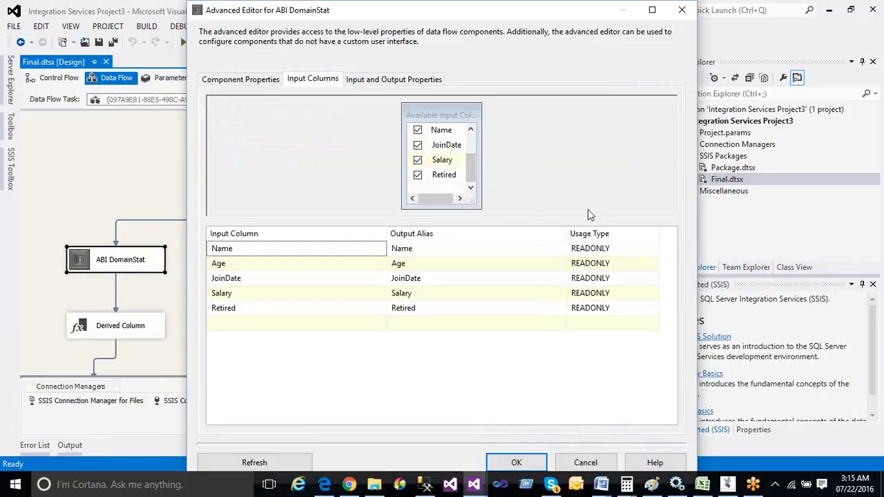
{"action": "left_click", "coordinate": [579, 463]}
{"action": "scroll", "coordinate": [504, 352], "scroll_direction": "down", "scroll_amount": 1}
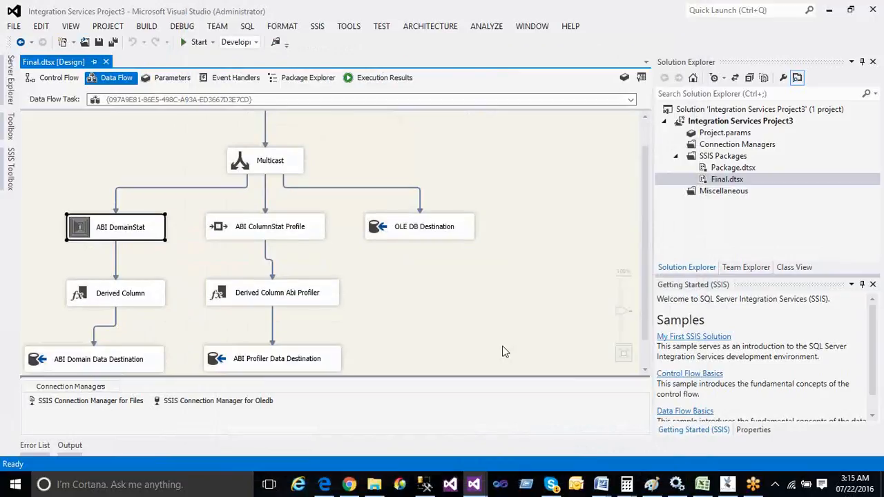
{"action": "left_click", "coordinate": [102, 302]}
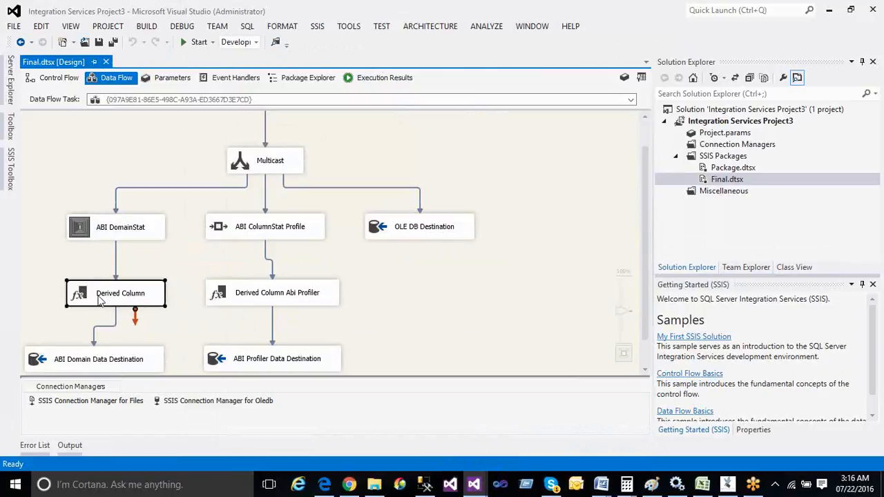
{"action": "double_click", "coordinate": [100, 301]}
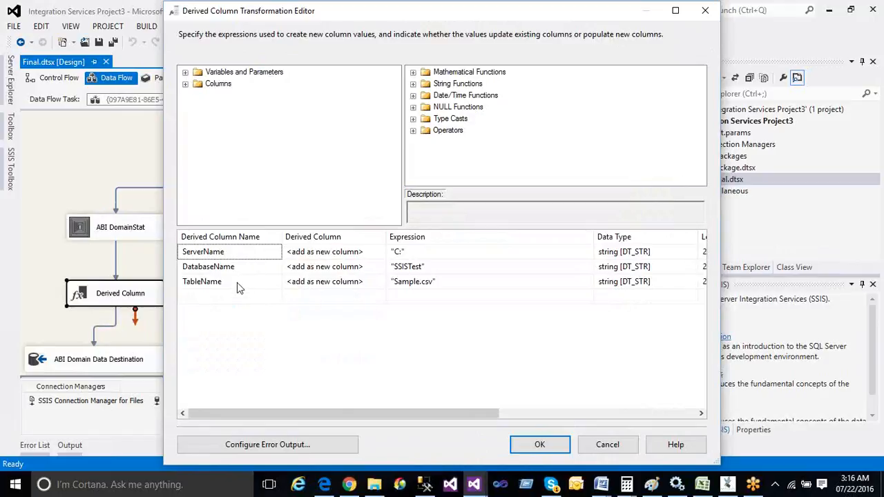
{"action": "left_click", "coordinate": [609, 448]}
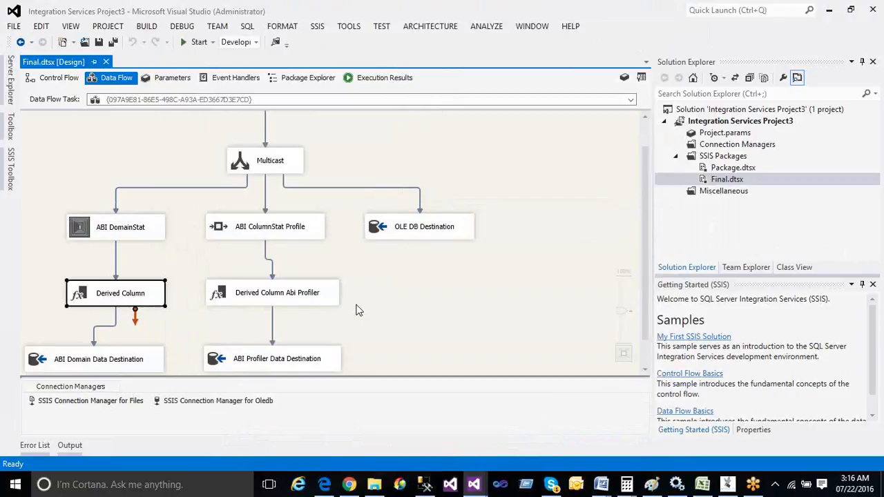
{"action": "left_click", "coordinate": [12, 160]}
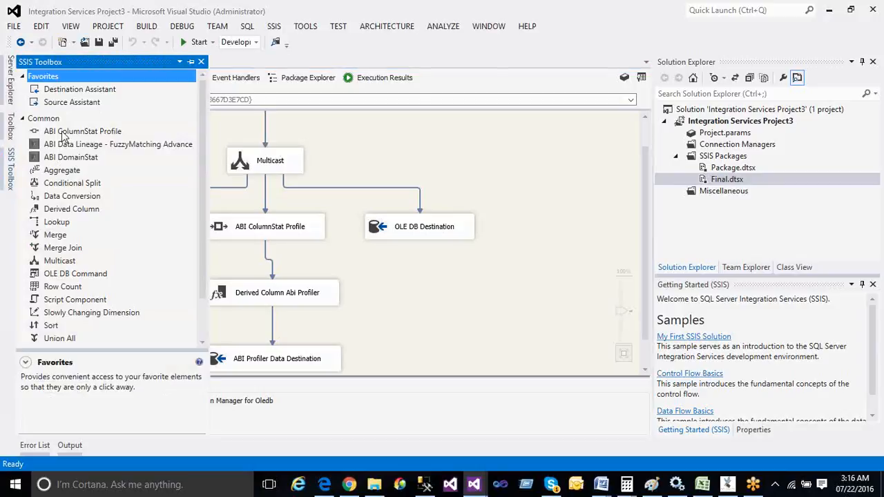
{"action": "left_click", "coordinate": [61, 132]}
{"action": "left_click", "coordinate": [62, 146]}
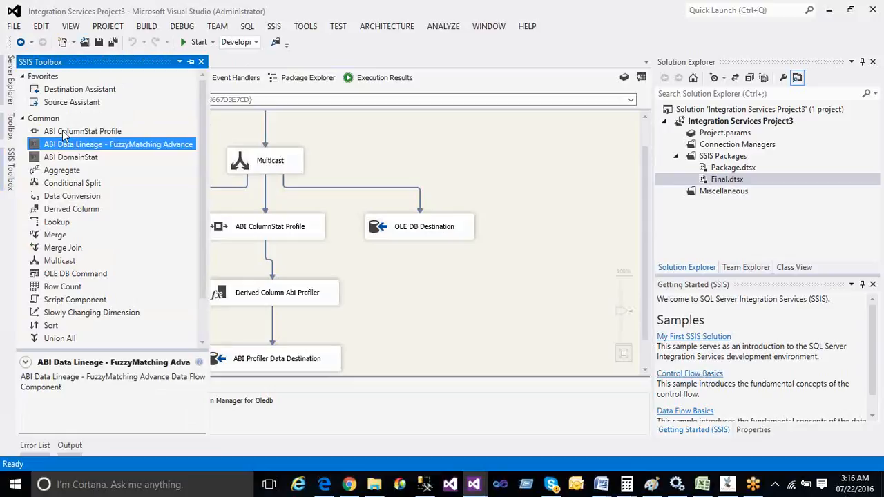
{"action": "left_click", "coordinate": [63, 133]}
{"action": "left_click", "coordinate": [64, 157]}
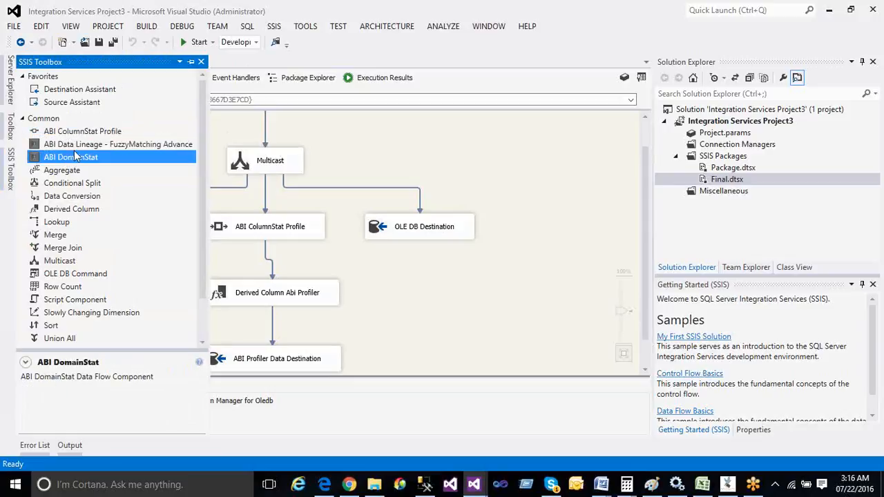
{"action": "left_click", "coordinate": [77, 147]}
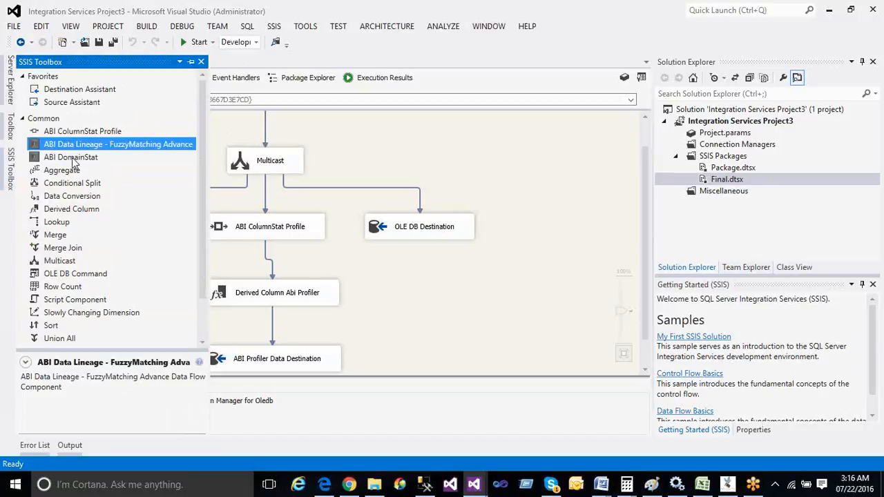
{"action": "left_click", "coordinate": [73, 159]}
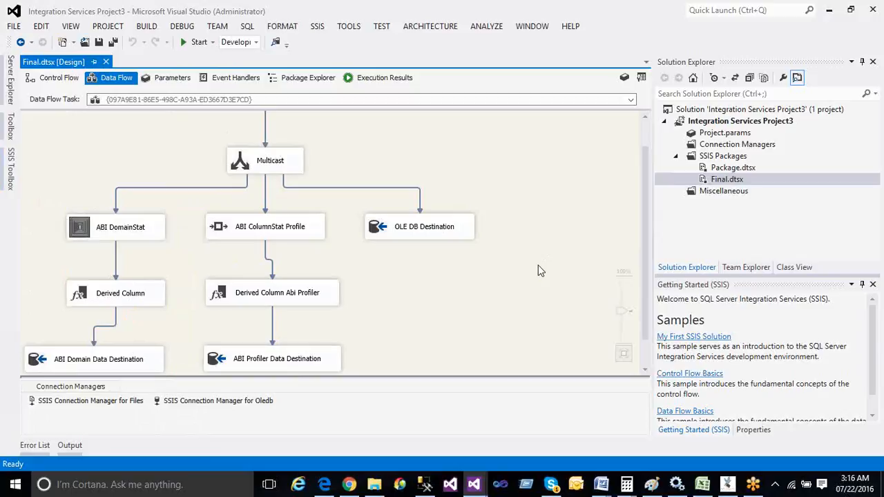
Expand DATABASE781's tables and select dbo.ABI_DOMAIN, dbo.ABI_PROFILE and dbo.TABLE in turn
{"action": "left_click", "coordinate": [425, 486]}
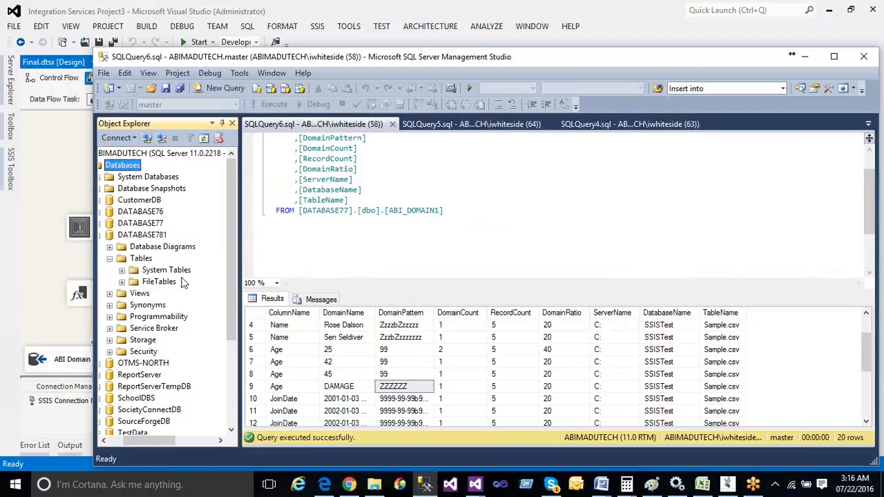
{"action": "double_click", "coordinate": [141, 235]}
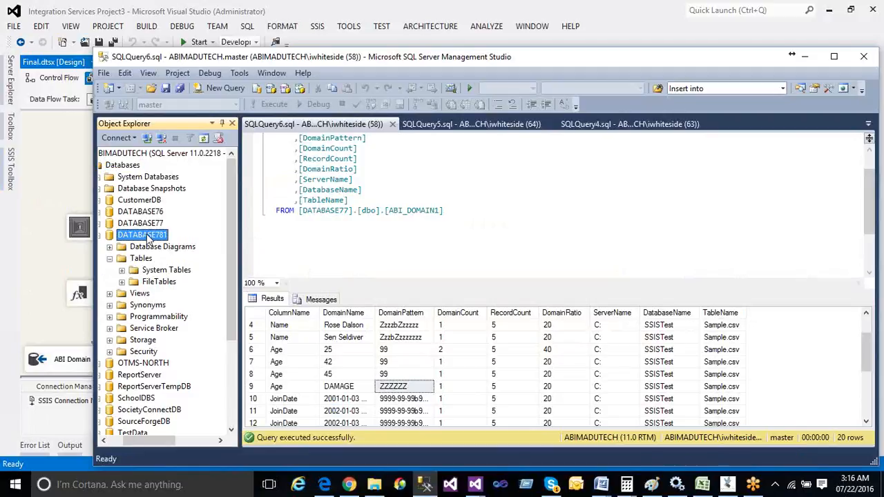
{"action": "left_click", "coordinate": [109, 258]}
{"action": "left_click", "coordinate": [167, 296]}
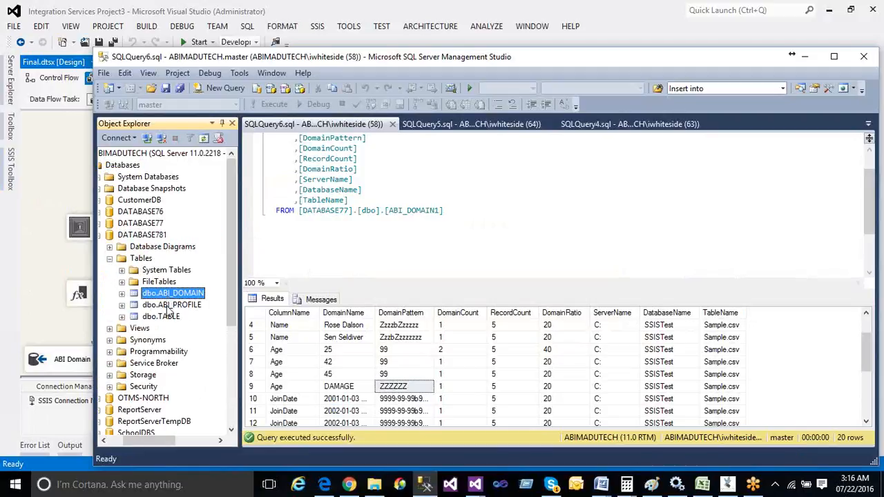
{"action": "left_click", "coordinate": [172, 308]}
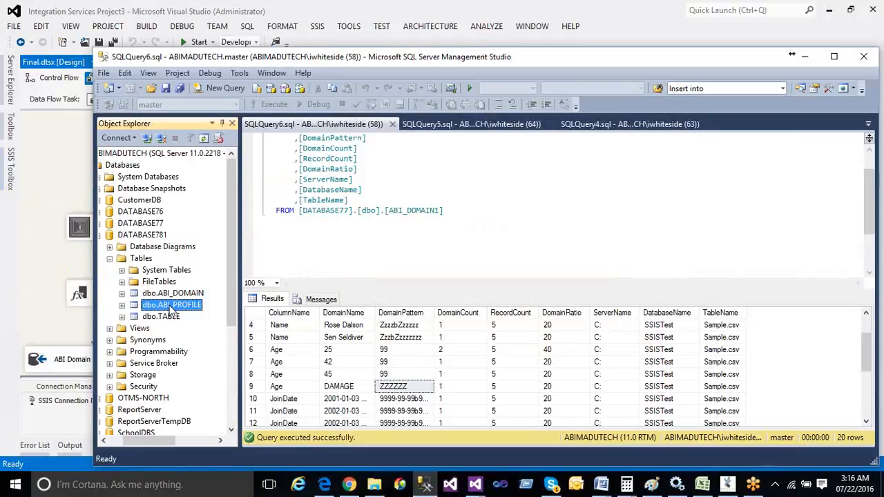
{"action": "left_click", "coordinate": [172, 320]}
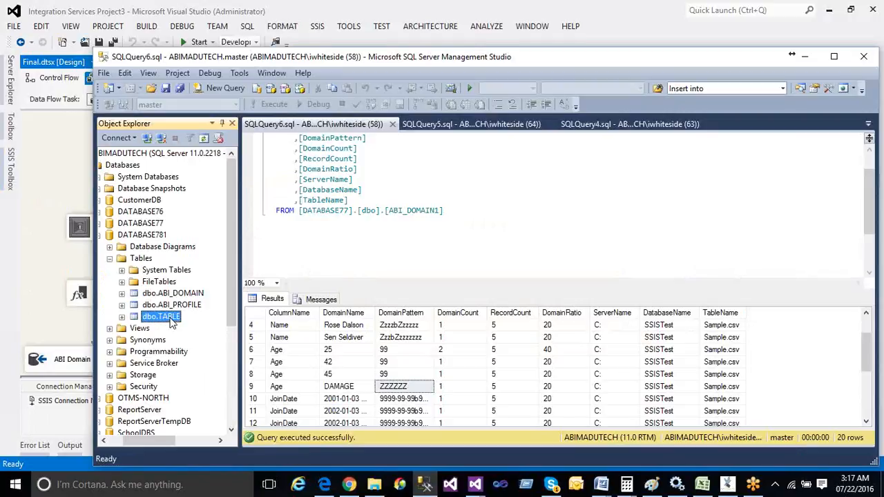
Select the top 1000 rows of dbo.TABLE, returning five records with Name, Age, JoinDate, Salary, Retired
{"action": "right_click", "coordinate": [172, 321]}
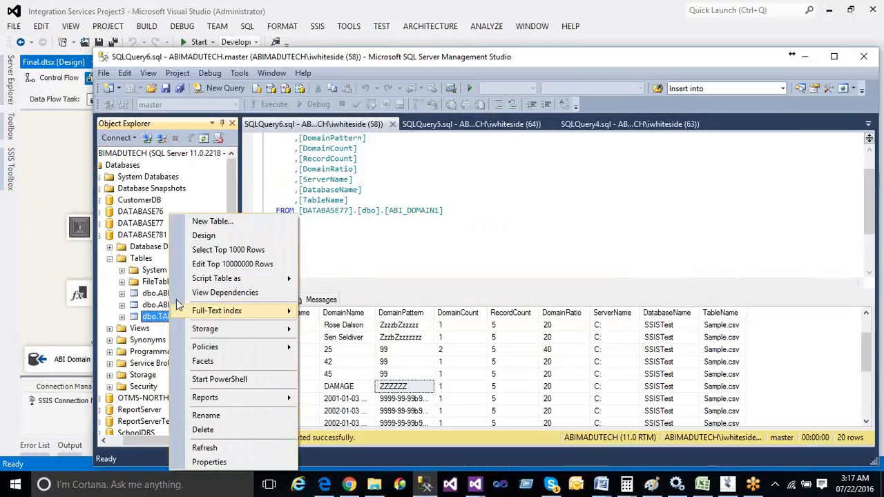
{"action": "left_click", "coordinate": [204, 251]}
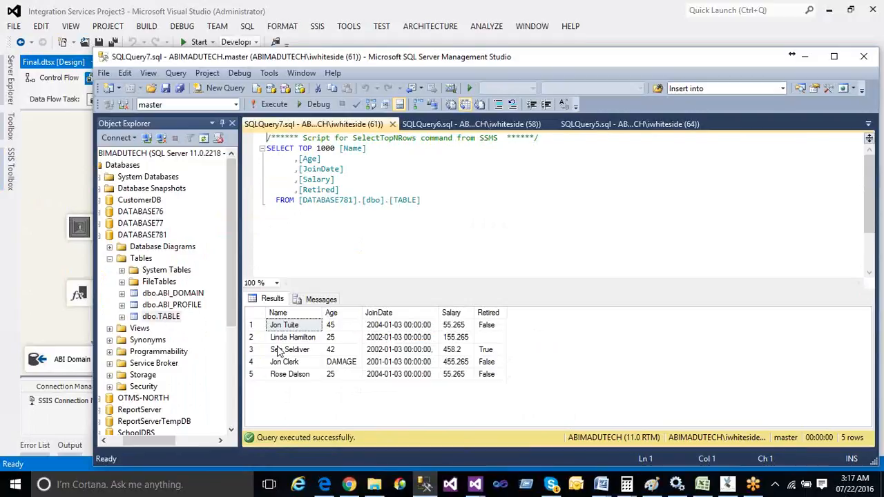
{"action": "right_click", "coordinate": [201, 306]}
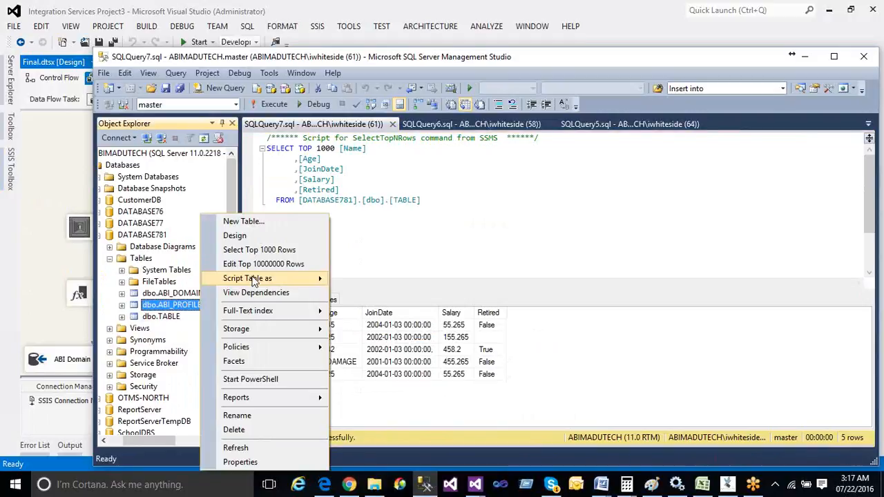
{"action": "left_click", "coordinate": [261, 253]}
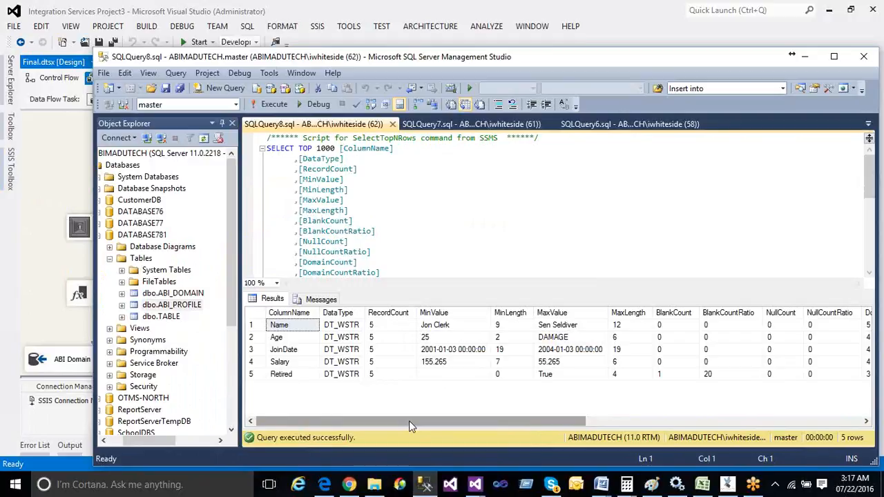
{"action": "left_click_drag", "start_coordinate": [409, 425], "coordinate": [684, 424]}
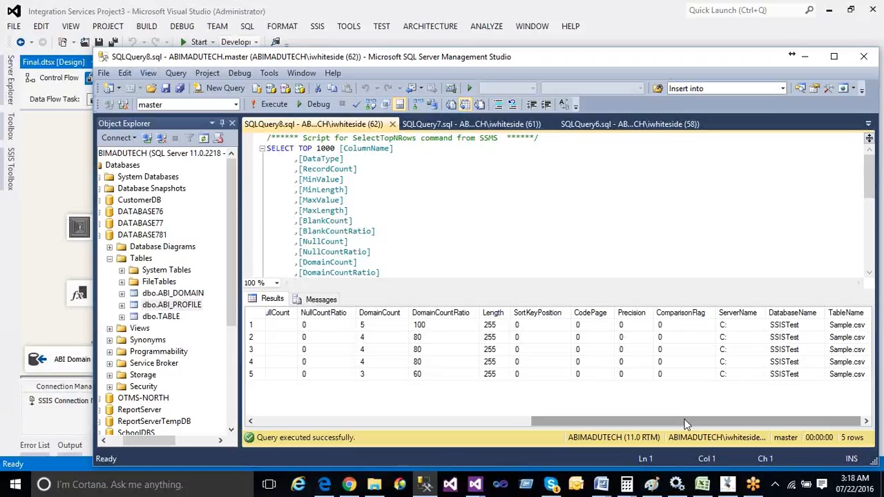
{"action": "left_click_drag", "start_coordinate": [686, 424], "coordinate": [397, 424]}
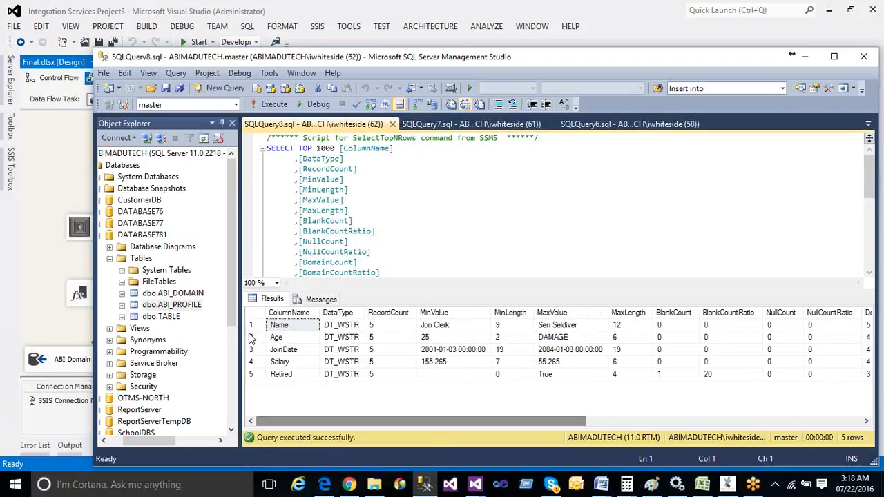
Select the top 1000 rows of dbo.ABI_DOMAIN, returning 20 domain-pattern rows
{"action": "right_click", "coordinate": [165, 297]}
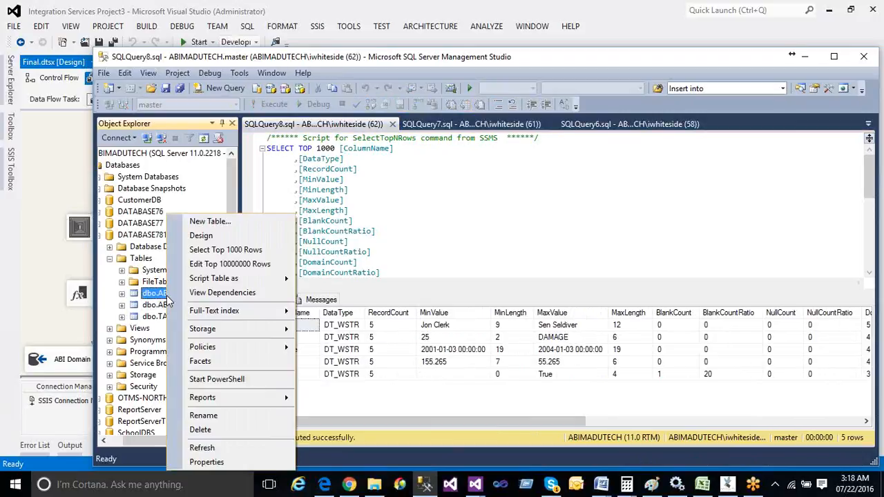
{"action": "left_click", "coordinate": [195, 249]}
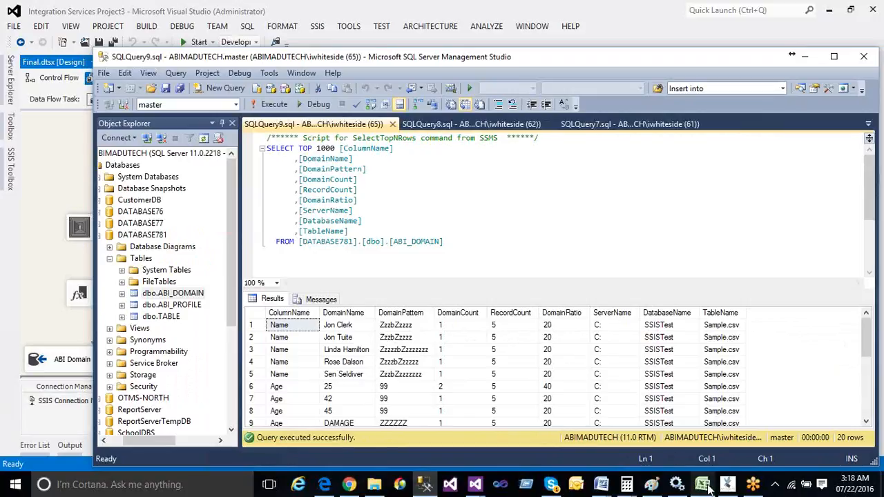
{"action": "mouse_move", "coordinate": [708, 489]}
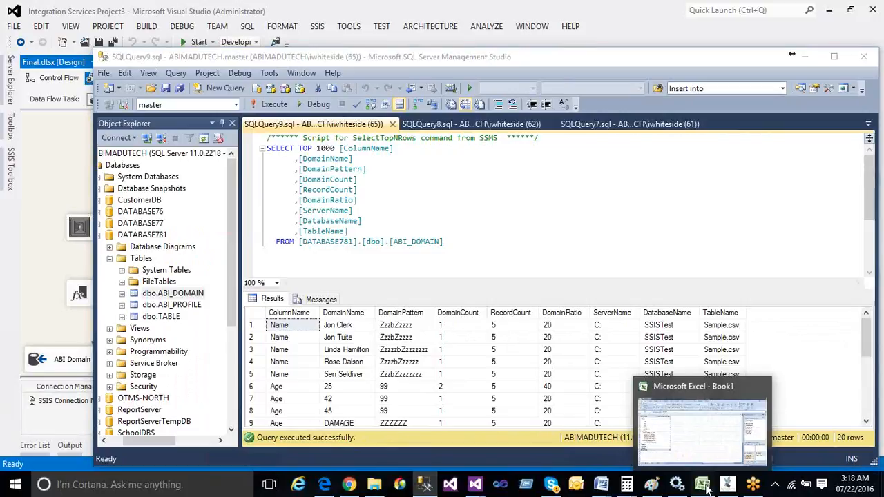
Collapse the entire field in the Excel pivot, leaving one row per column totalling 20
{"action": "left_click", "coordinate": [705, 486]}
{"action": "right_click", "coordinate": [59, 143]}
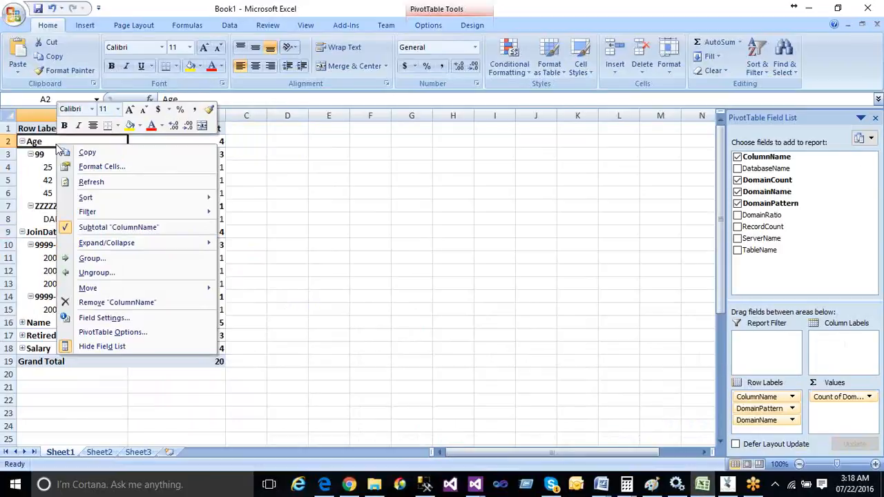
{"action": "mouse_move", "coordinate": [192, 242]}
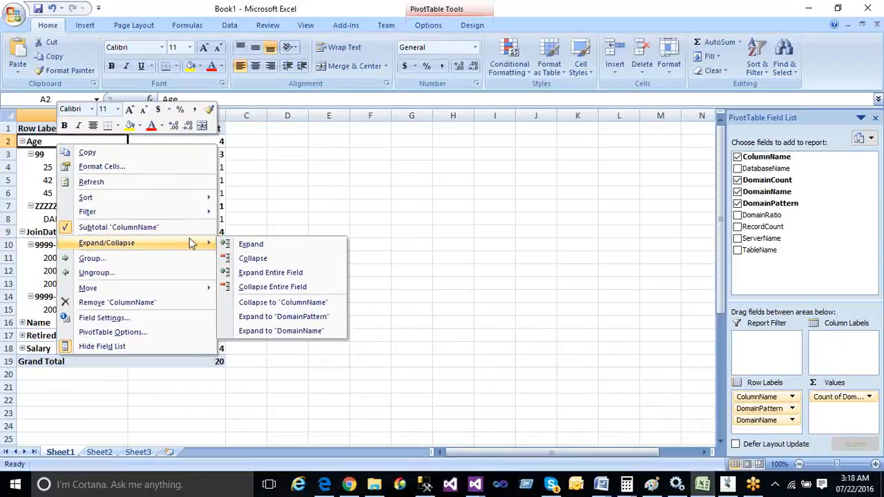
{"action": "left_click", "coordinate": [263, 289]}
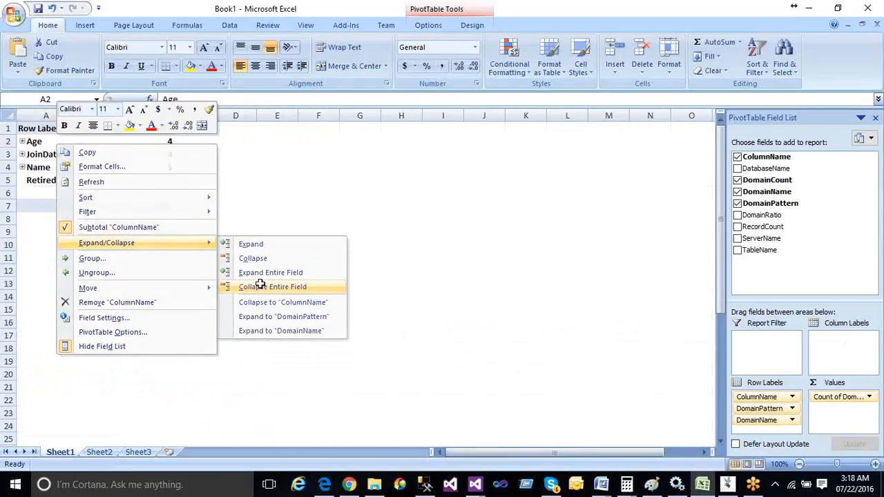
{"action": "left_click", "coordinate": [330, 187]}
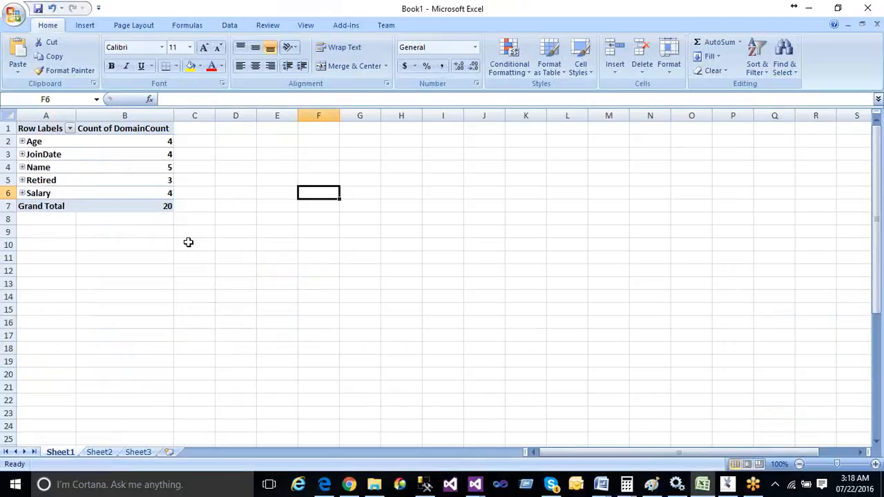
{"action": "left_click", "coordinate": [188, 242]}
{"action": "left_click", "coordinate": [44, 143]}
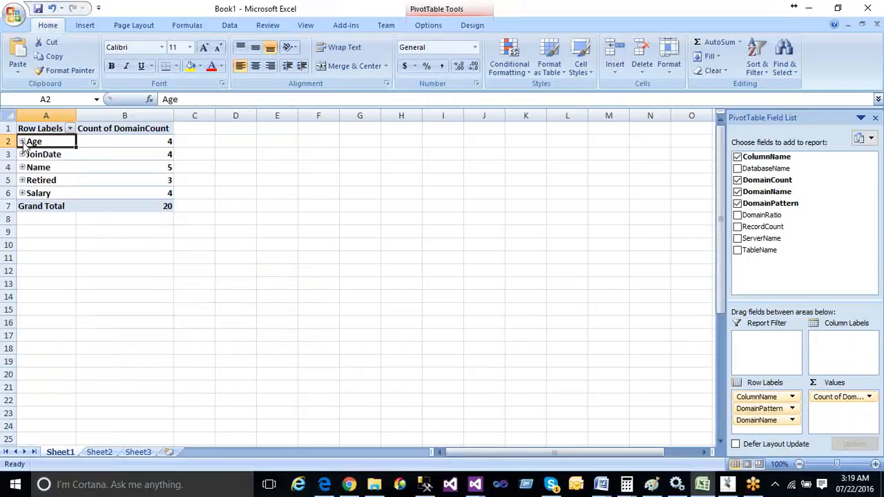
Expand the pivot's Age and JoinDate rows to show patterns 99, ZZZZZZ and the two date patterns
{"action": "left_click", "coordinate": [22, 142]}
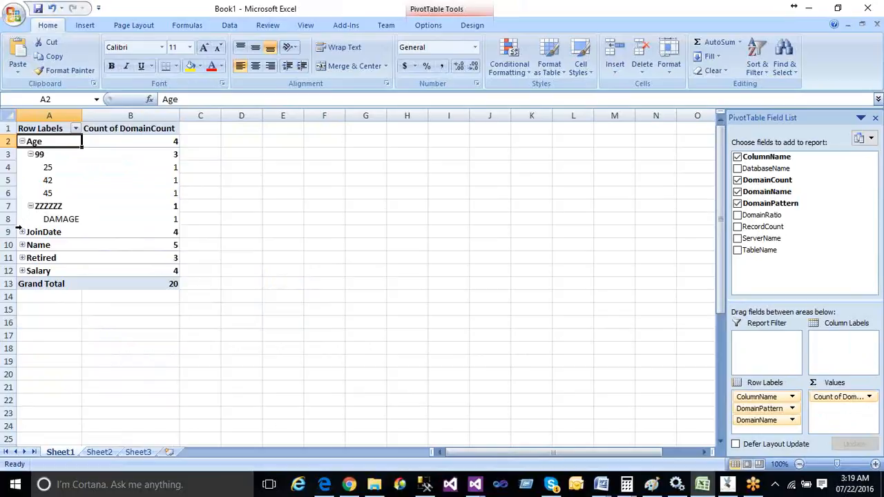
{"action": "left_click", "coordinate": [22, 233]}
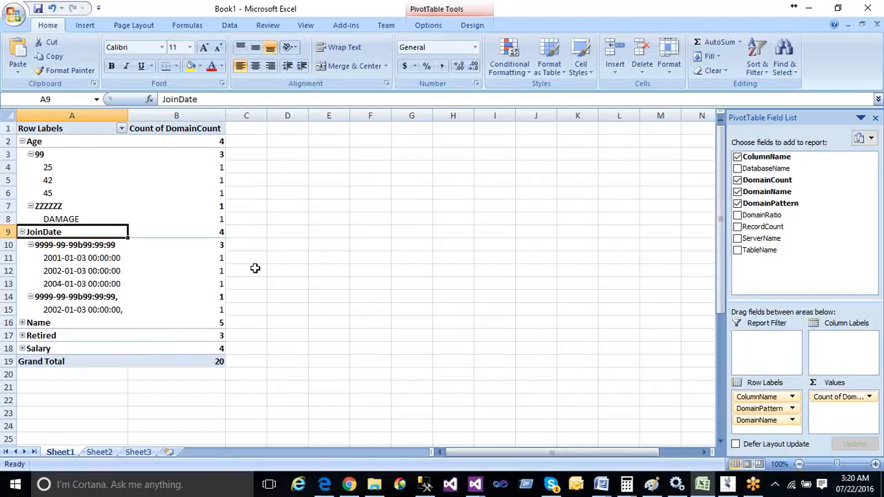
Insert a new Sheet4, review Sheet2's Sample.csv column-profile table, then return to blank Sheet4
{"action": "left_click", "coordinate": [169, 453]}
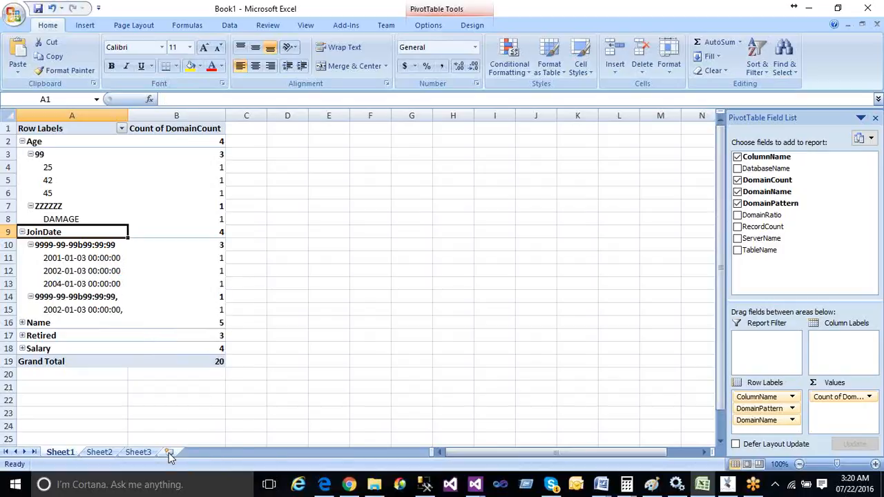
{"action": "left_click", "coordinate": [106, 452]}
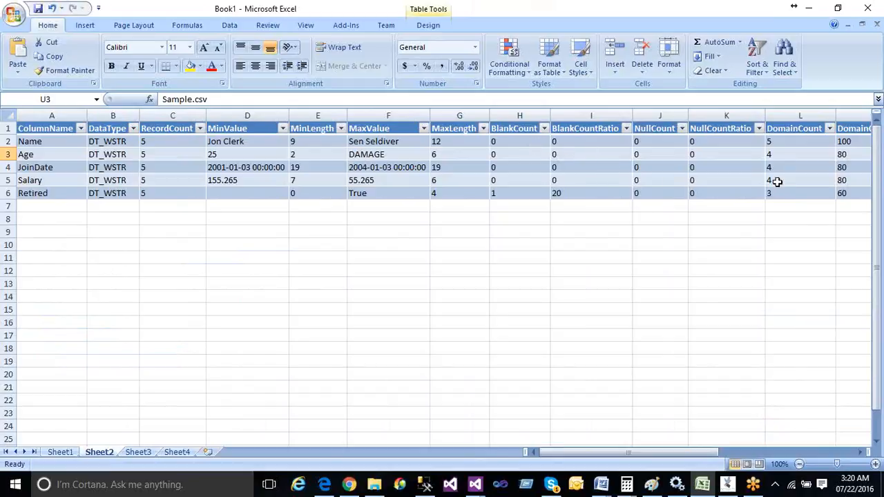
{"action": "left_click_drag", "start_coordinate": [718, 456], "coordinate": [852, 472]}
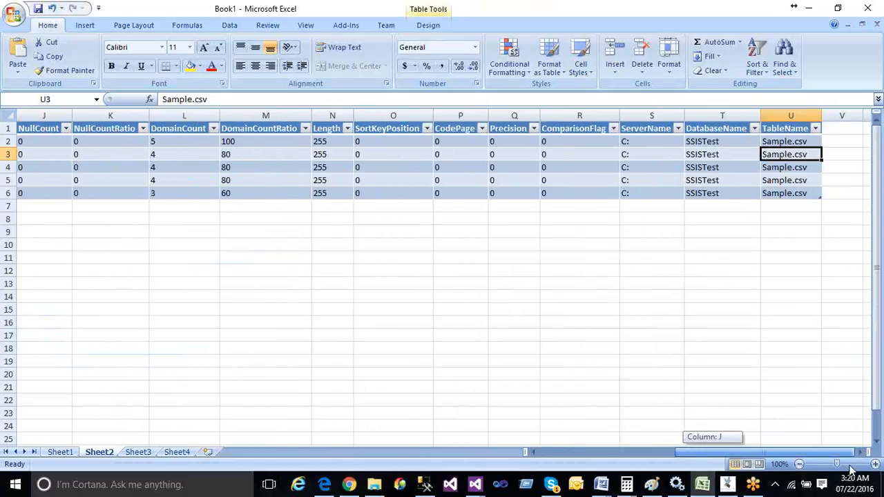
{"action": "left_click_drag", "start_coordinate": [850, 468], "coordinate": [300, 456]}
{"action": "left_click", "coordinate": [176, 452]}
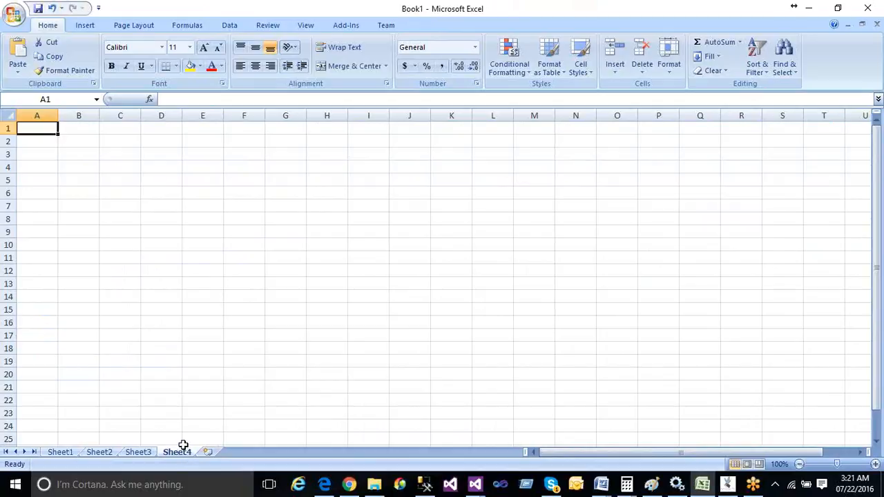
Start a From SQL Server connection to server ABIMADUTECH using SQL Server authentication credentials
{"action": "left_click", "coordinate": [230, 26]}
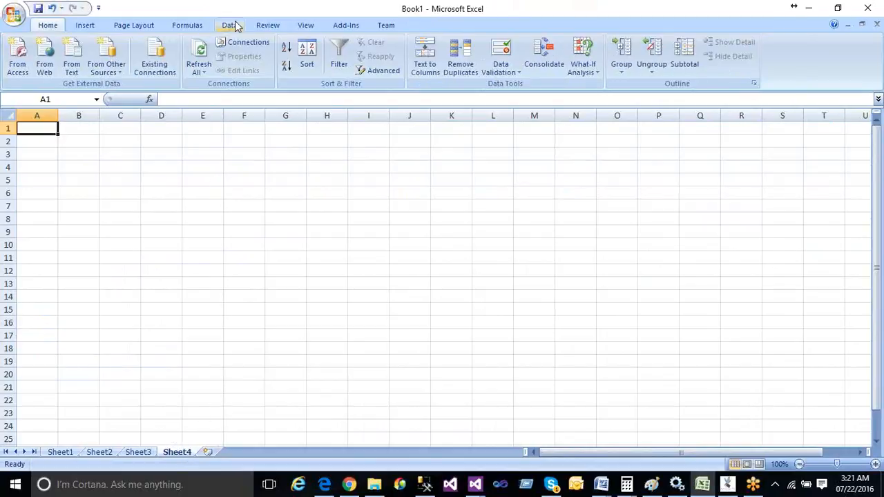
{"action": "left_click", "coordinate": [111, 51]}
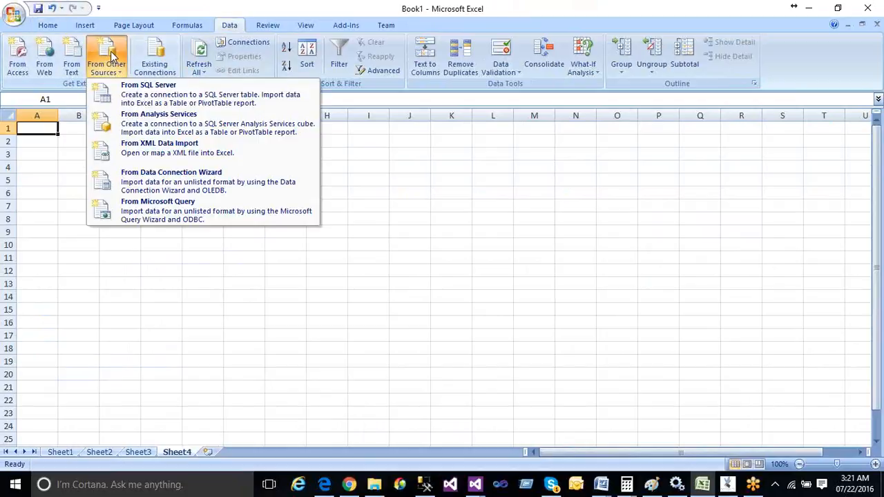
{"action": "left_click", "coordinate": [129, 94]}
{"action": "type", "text": "ABIMADUTECH"}
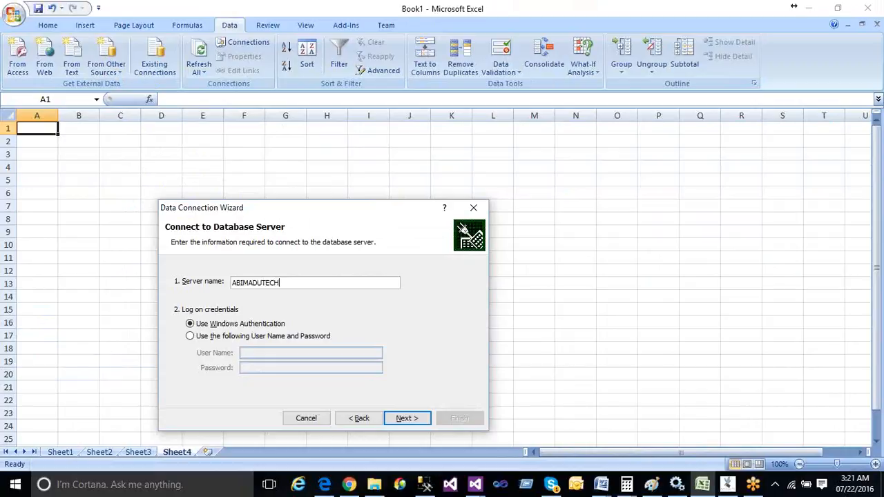
{"action": "left_click", "coordinate": [220, 338]}
{"action": "left_click", "coordinate": [259, 354]}
{"action": "type", "text": "sa"}
{"action": "key", "text": "Tab"}
{"action": "type", "text": "123"}
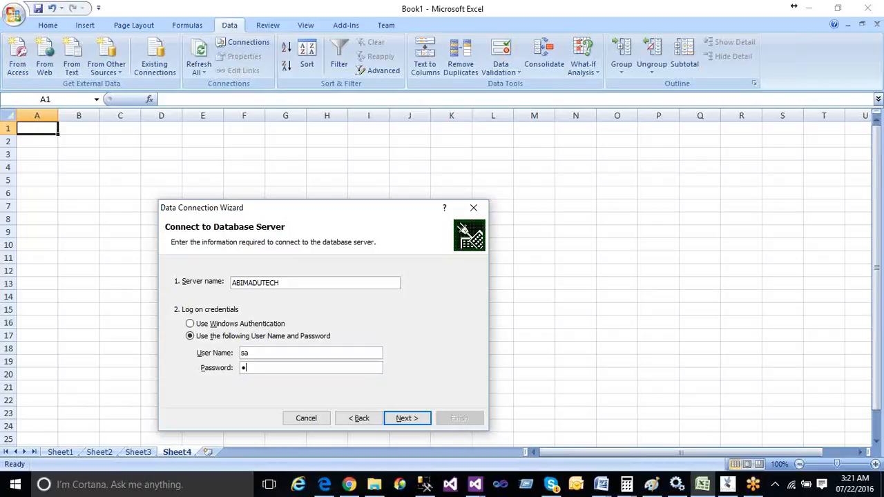
{"action": "type", "text": "45"}
{"action": "left_click", "coordinate": [395, 416]}
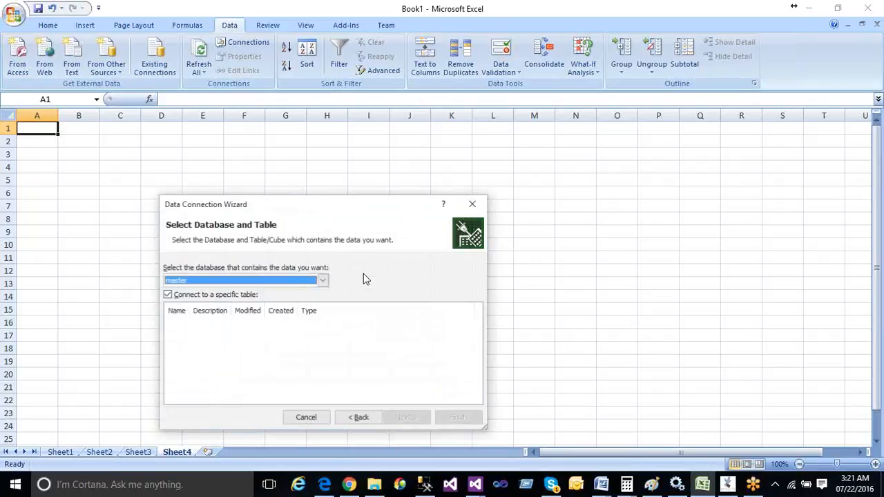
Select the DATABASE781 database and its ABI_PROFILE table, and finish the connection
{"action": "left_click", "coordinate": [265, 283]}
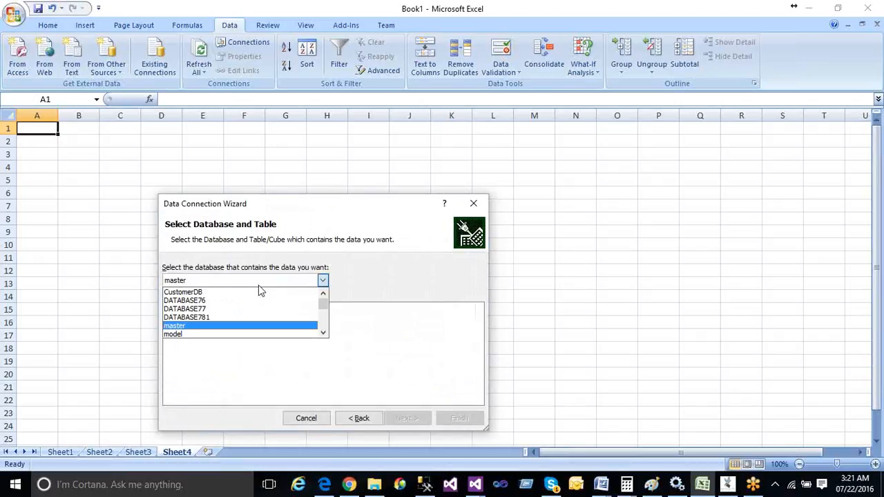
{"action": "left_click", "coordinate": [234, 320]}
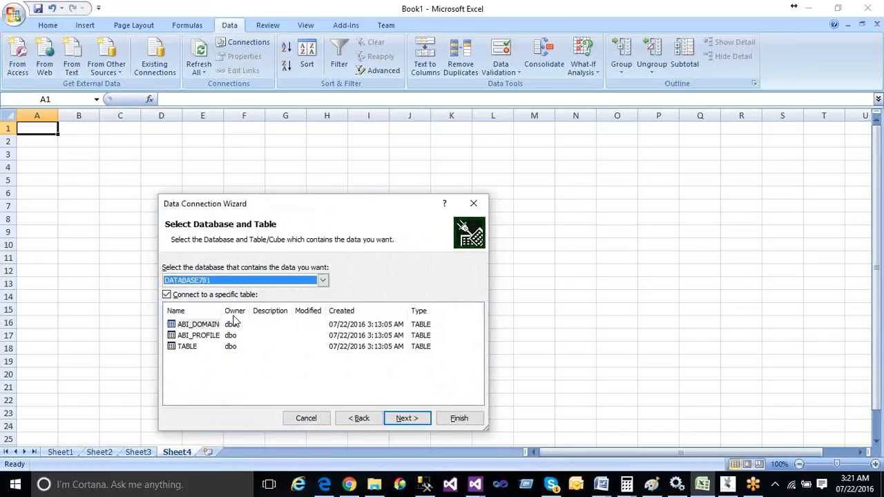
{"action": "left_click", "coordinate": [196, 337]}
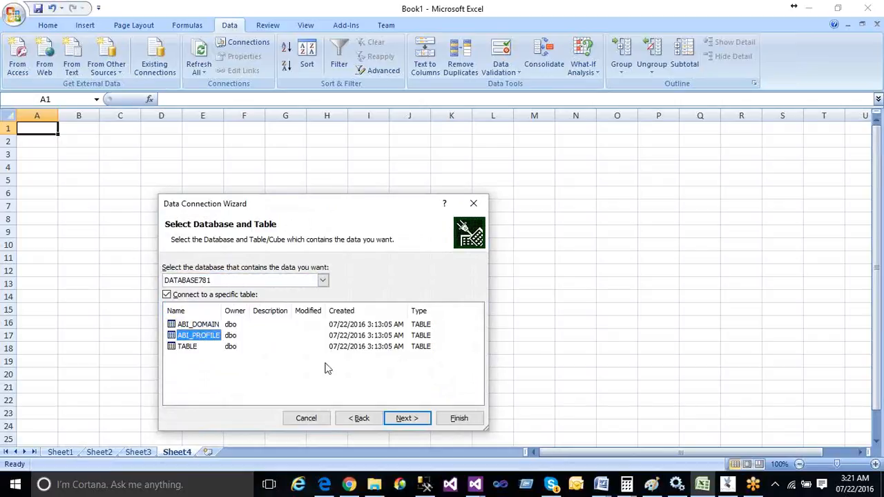
{"action": "left_click", "coordinate": [408, 420]}
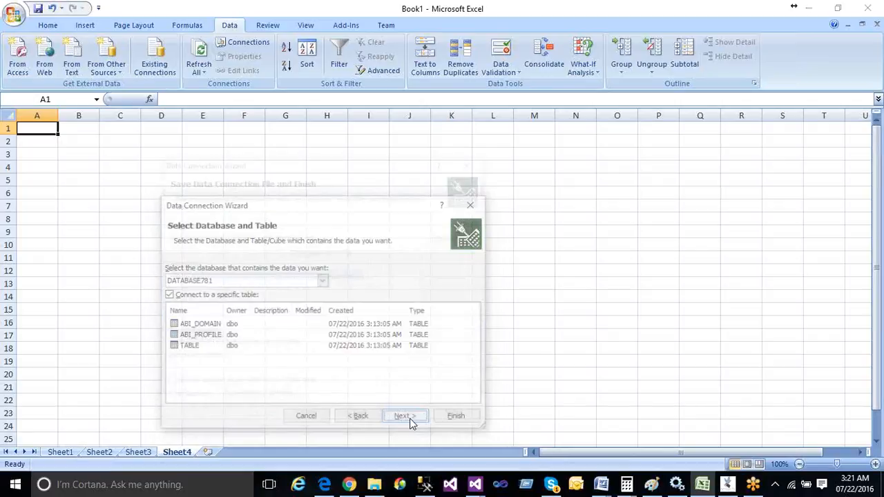
{"action": "left_click", "coordinate": [459, 418]}
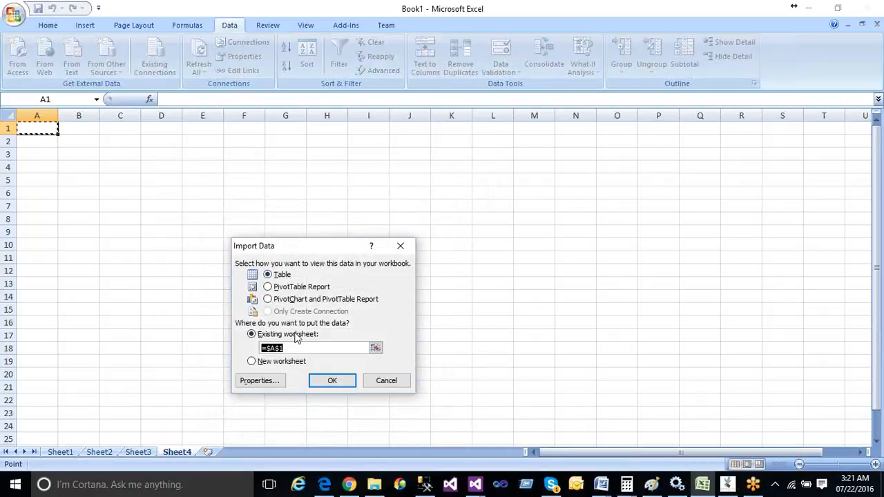
Import ABI_PROFILE as a table at $A$1, re-entering the SQL Server login password
{"action": "left_click", "coordinate": [324, 385]}
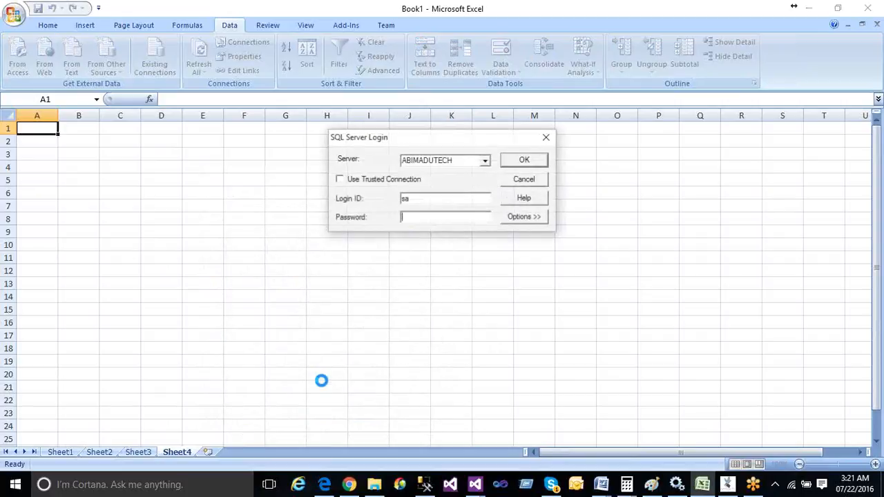
{"action": "type", "text": "*****"}
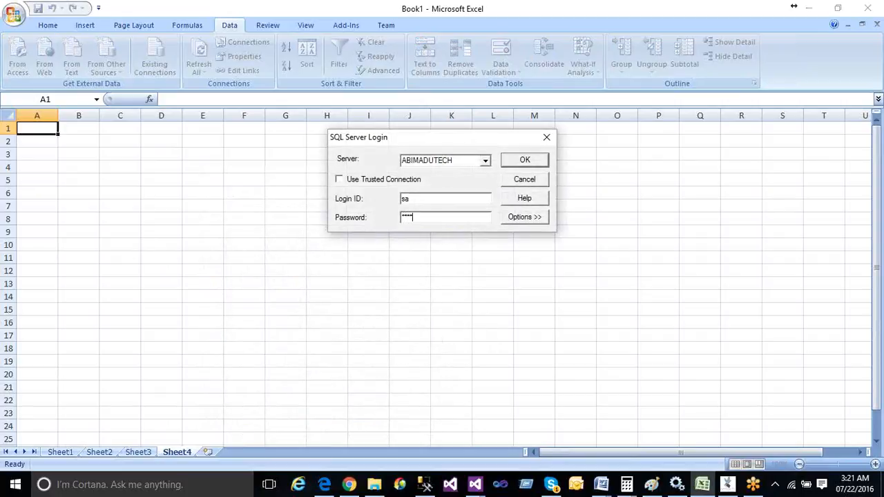
{"action": "left_click", "coordinate": [515, 163]}
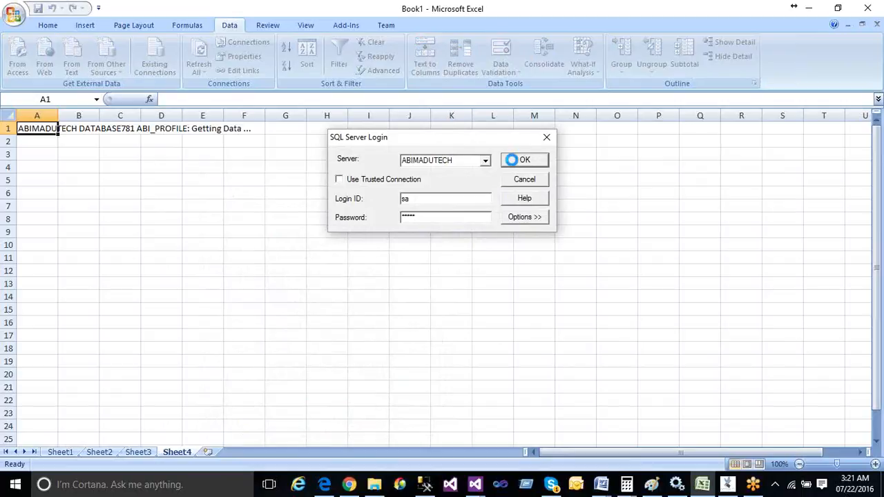